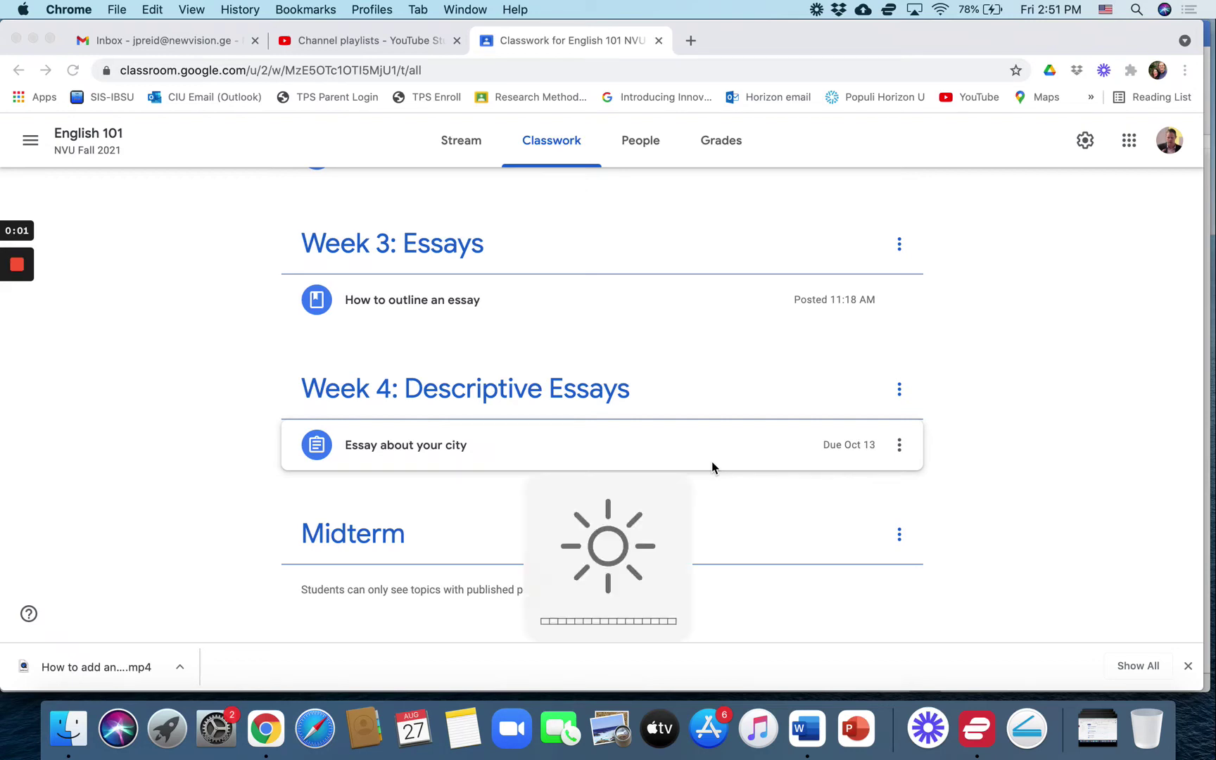
On the teacher's Classwork page, expand Essay about your city, showing 0 turned in and 1 assigned
key(F12)
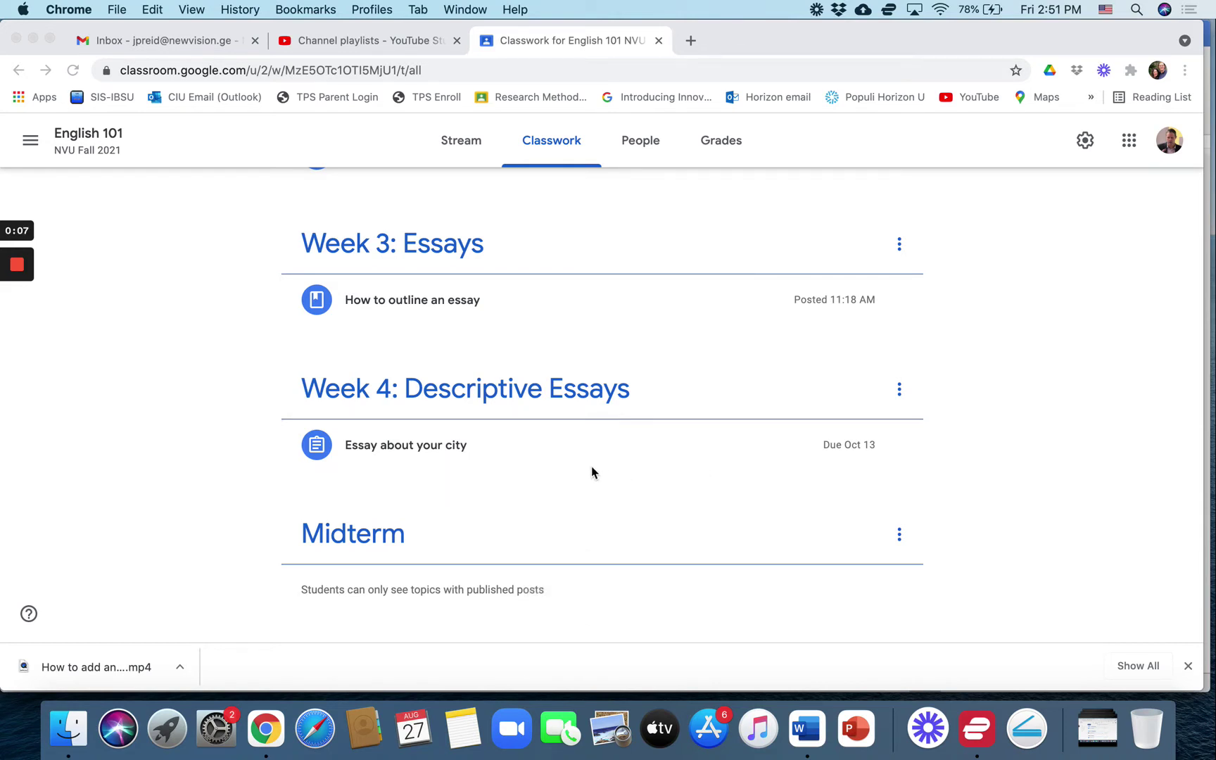
scroll(640, 359, up, 2)
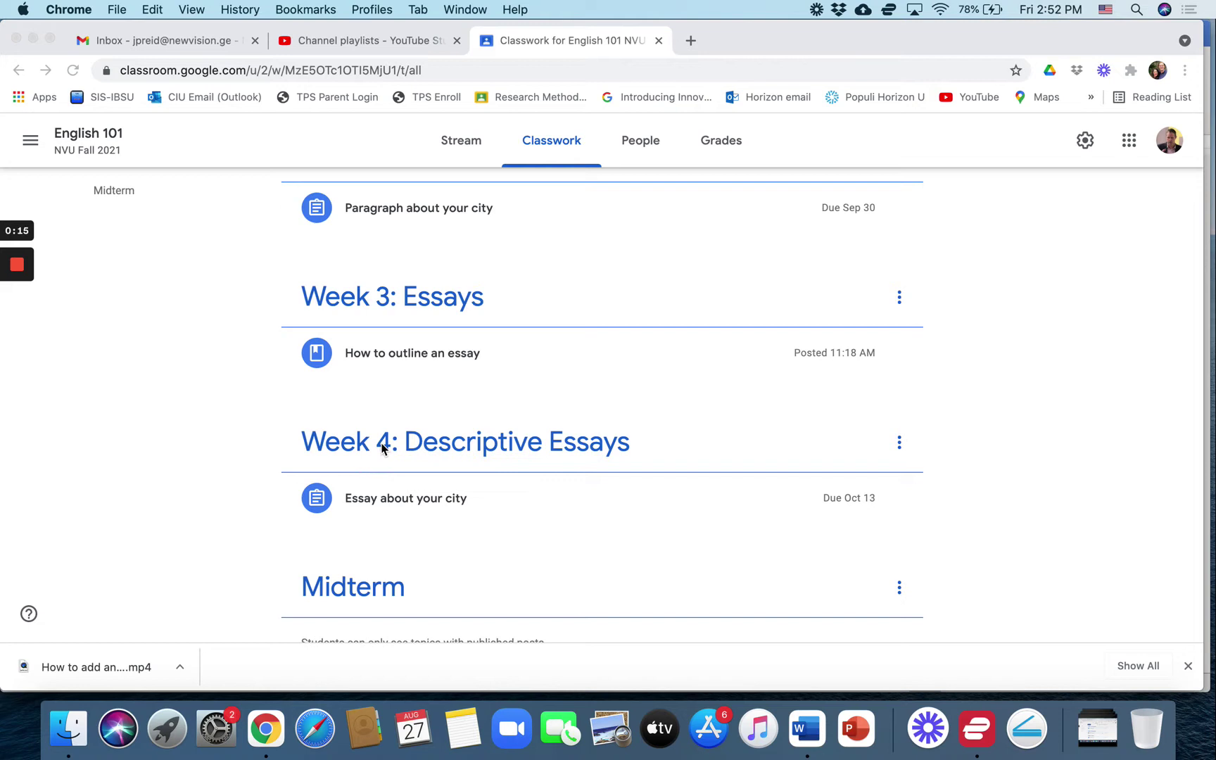
click(415, 502)
click(358, 500)
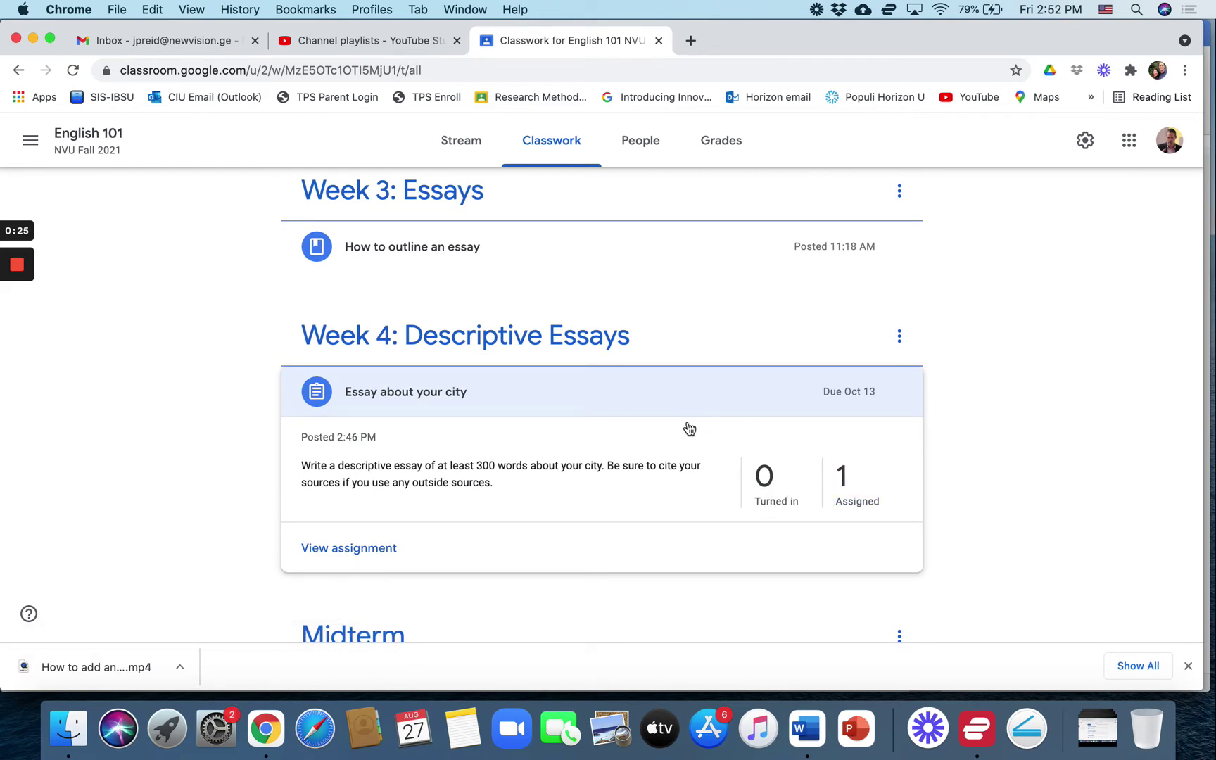
As the student, turn in the Tokyo Essay for Essay about your city, then return to the teacher window
key(super+grave)
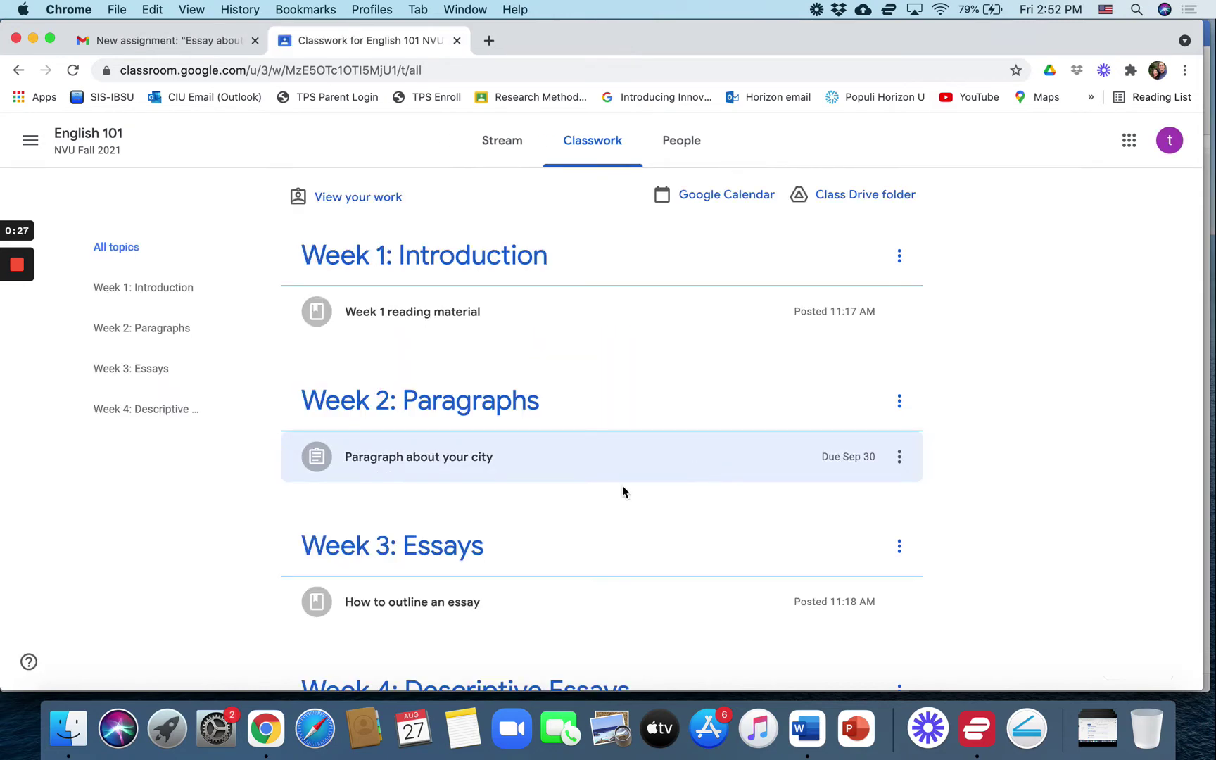
scroll(418, 598, down, 2)
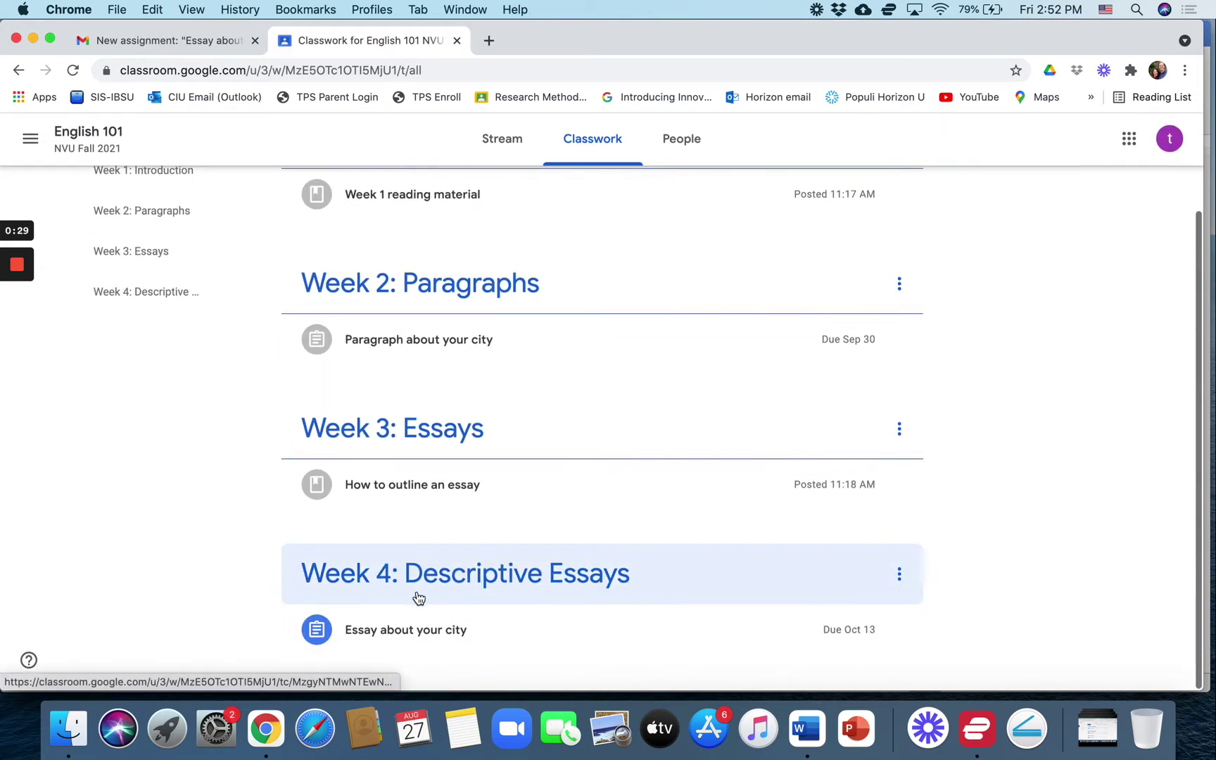
click(404, 630)
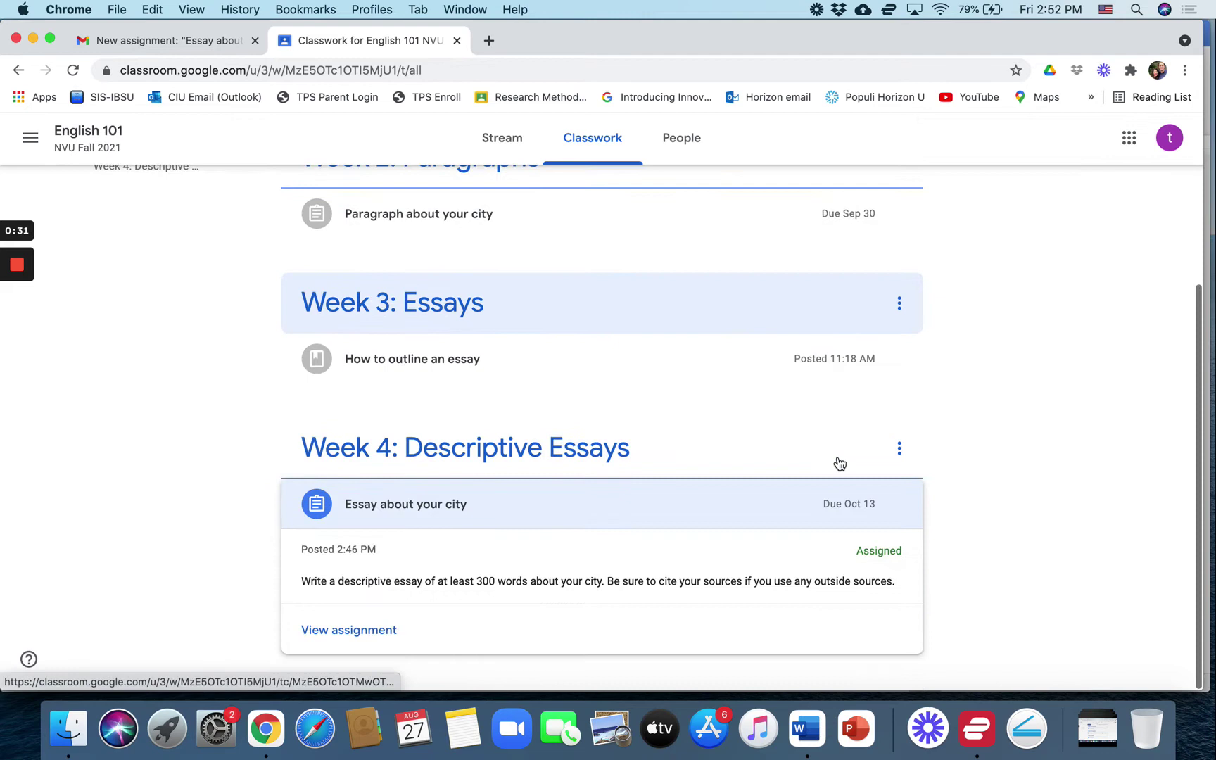
click(367, 631)
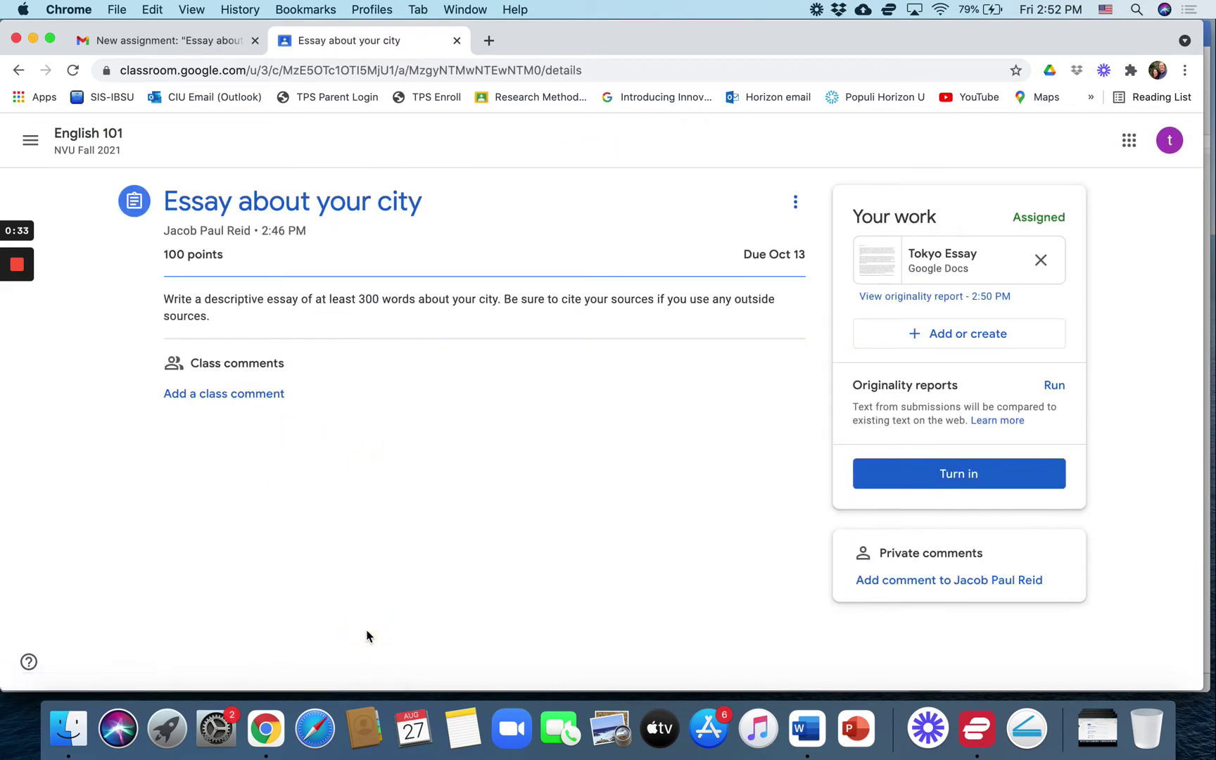
click(950, 480)
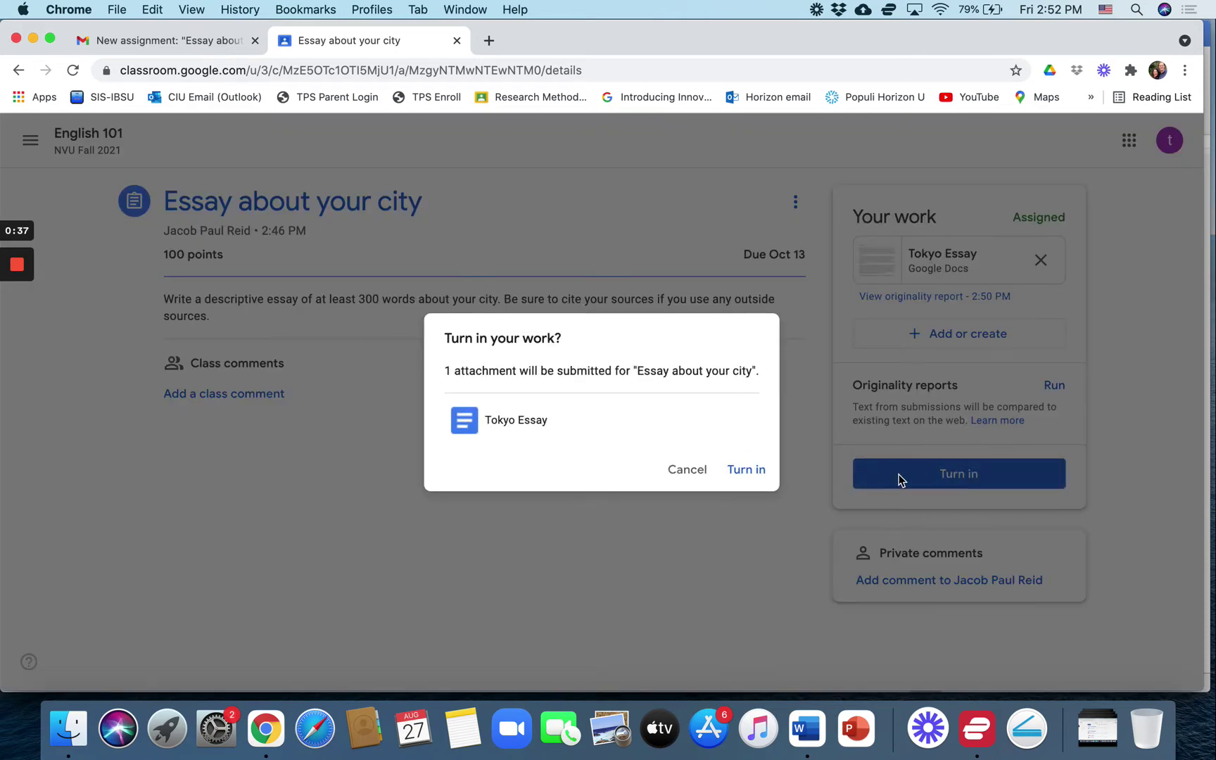
click(735, 477)
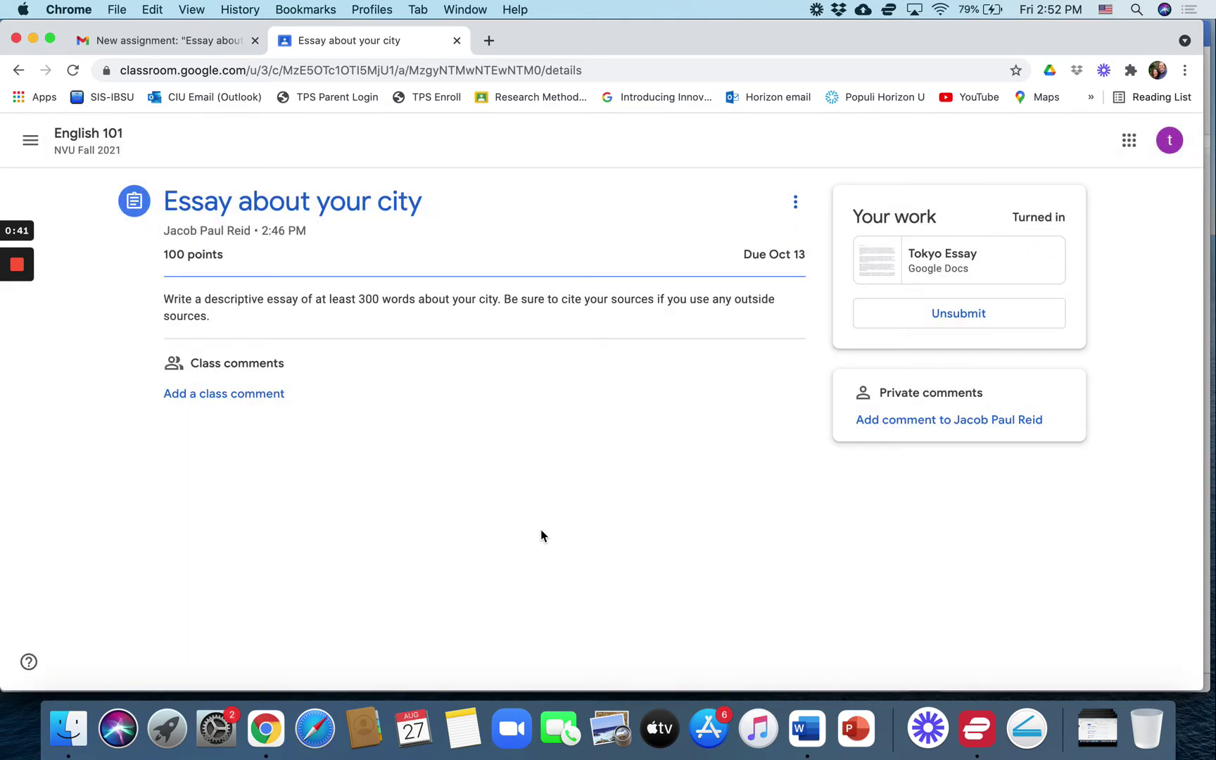
key(super+grave)
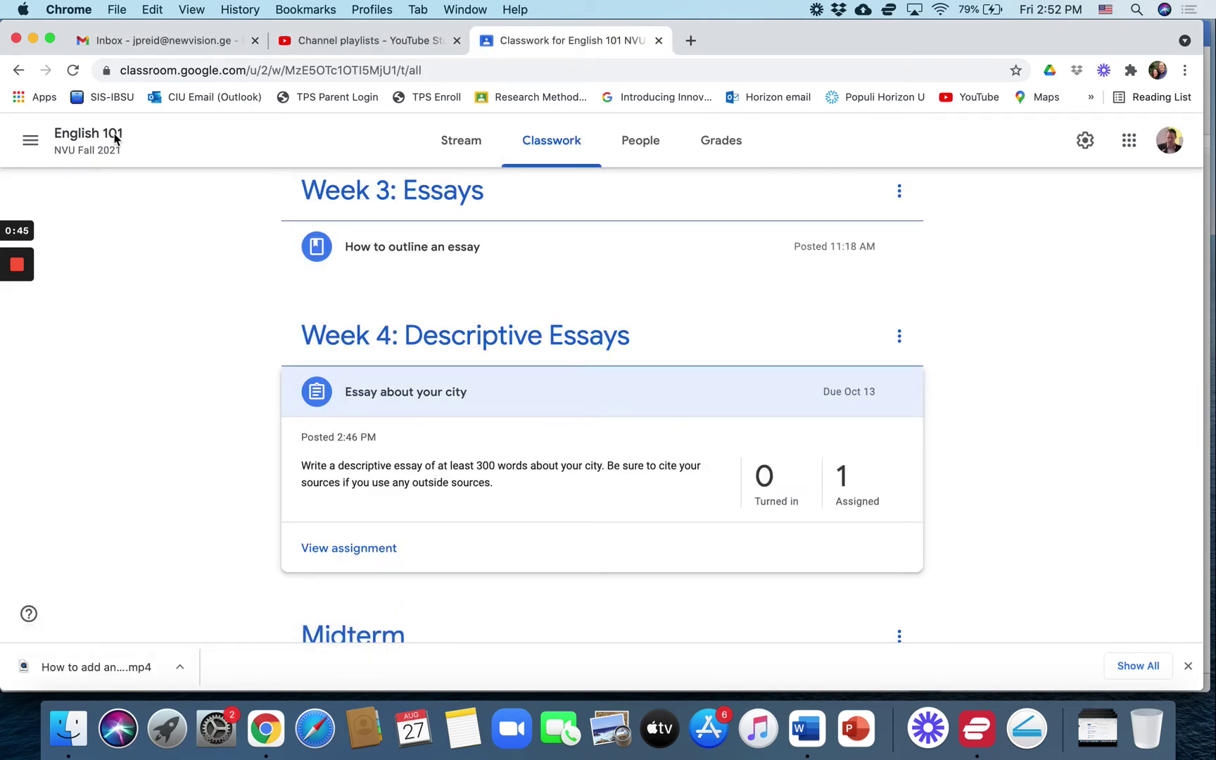
Reload Classwork and open the student's Tokyo Essay from the Week 4 assignment's Turned in list
click(74, 71)
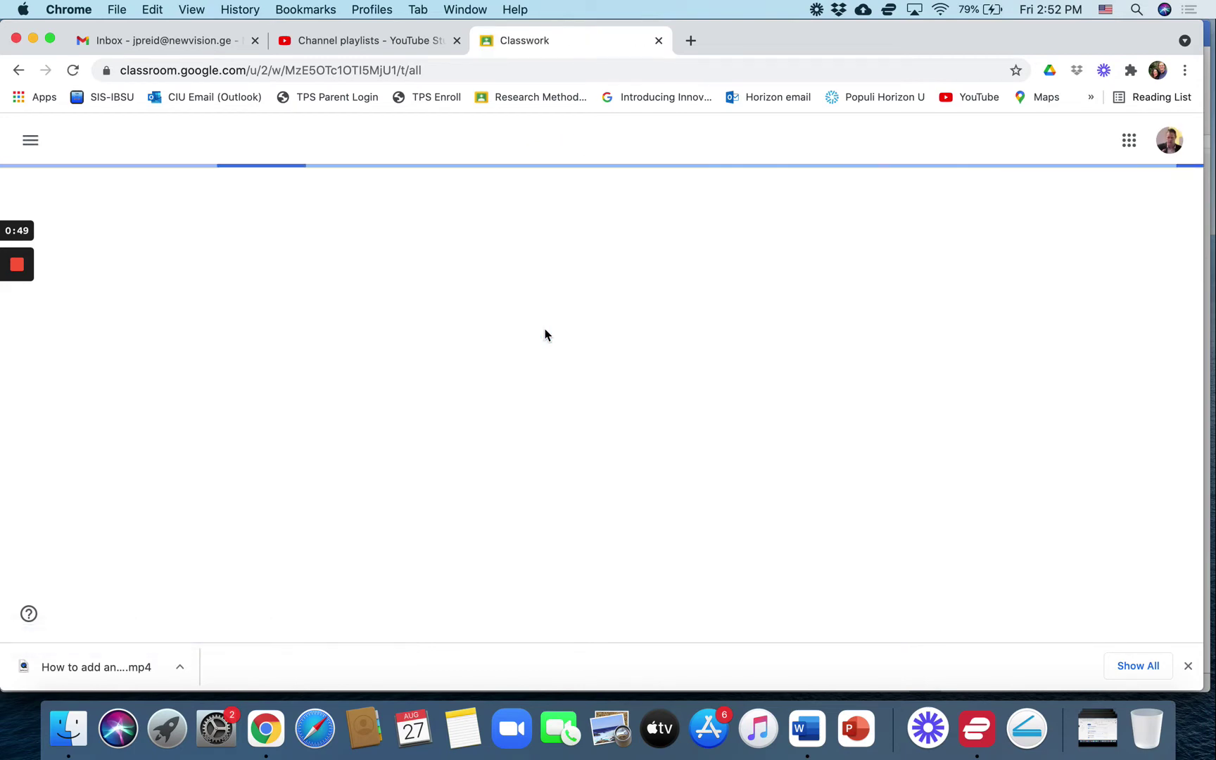
scroll(544, 334, down, 5)
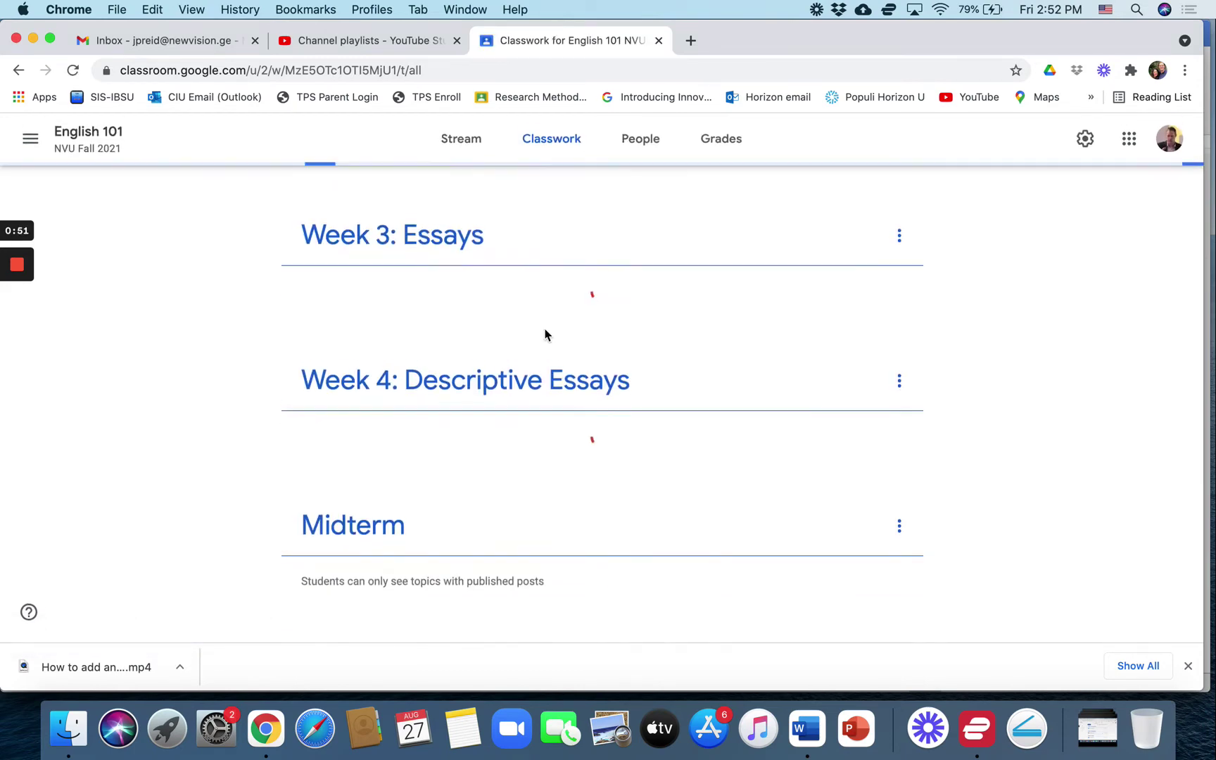
click(480, 386)
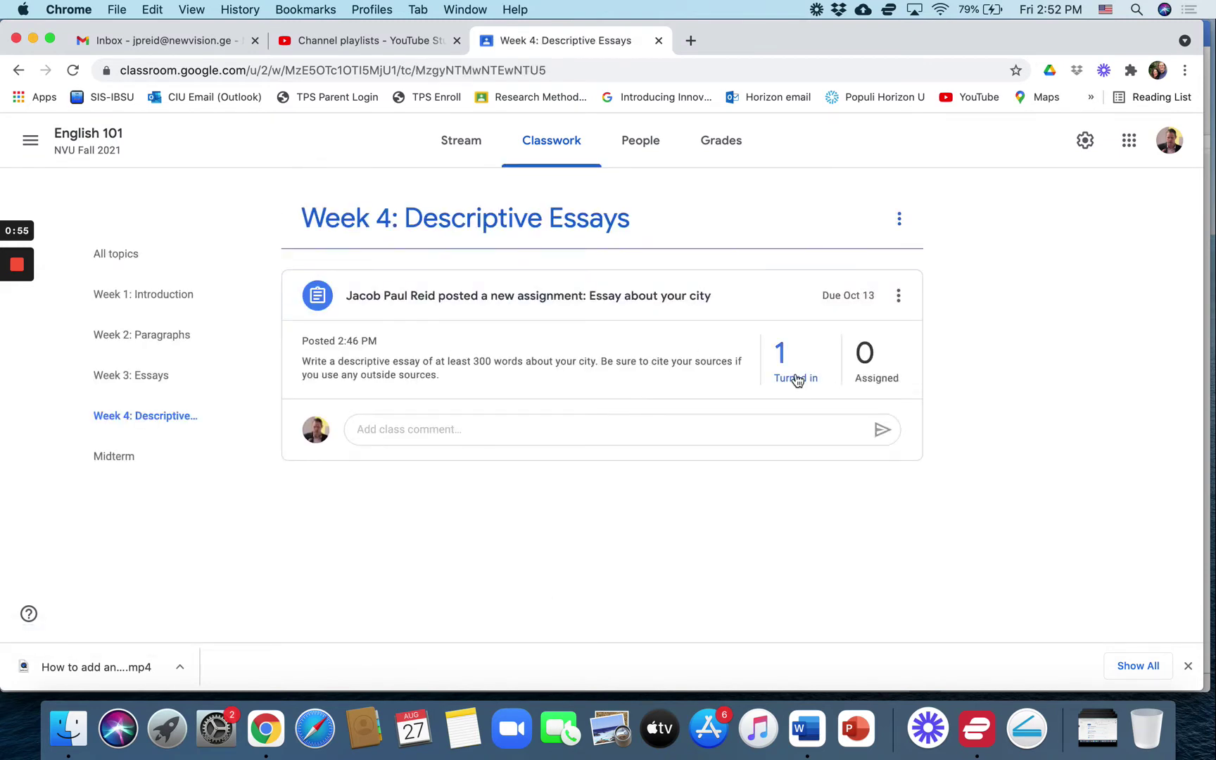
click(796, 379)
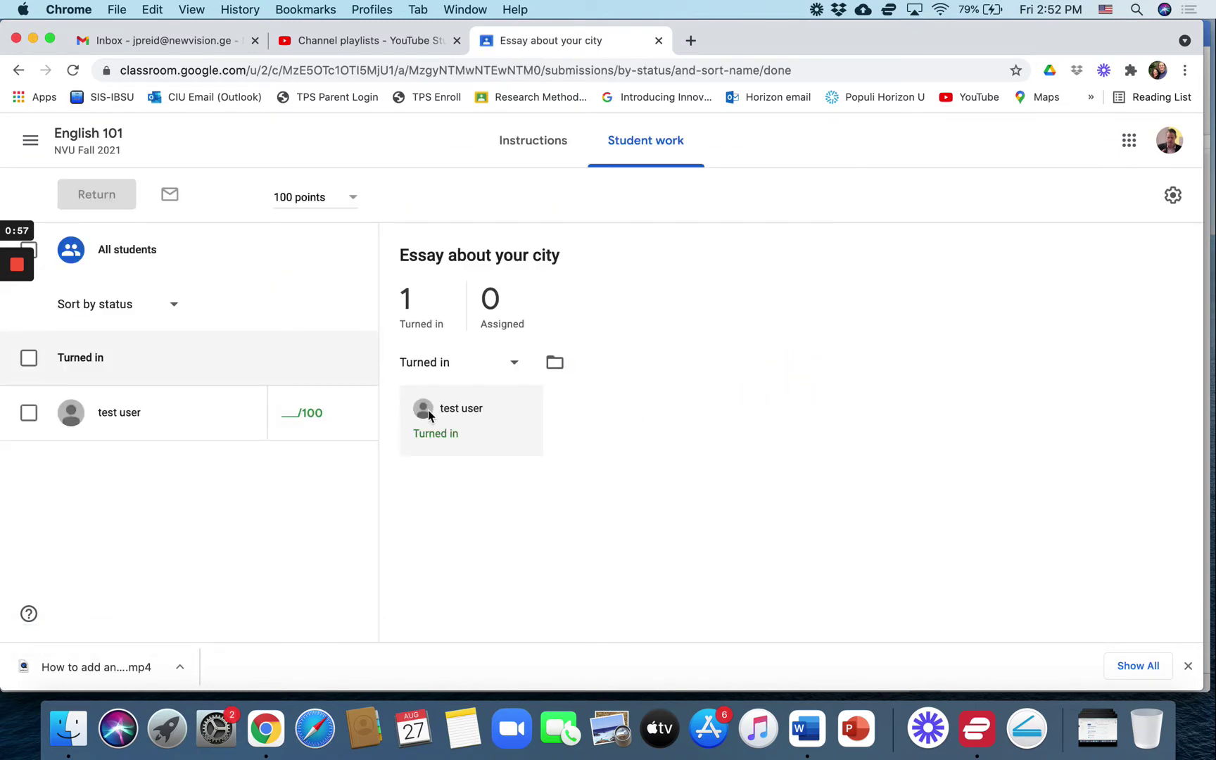
click(481, 459)
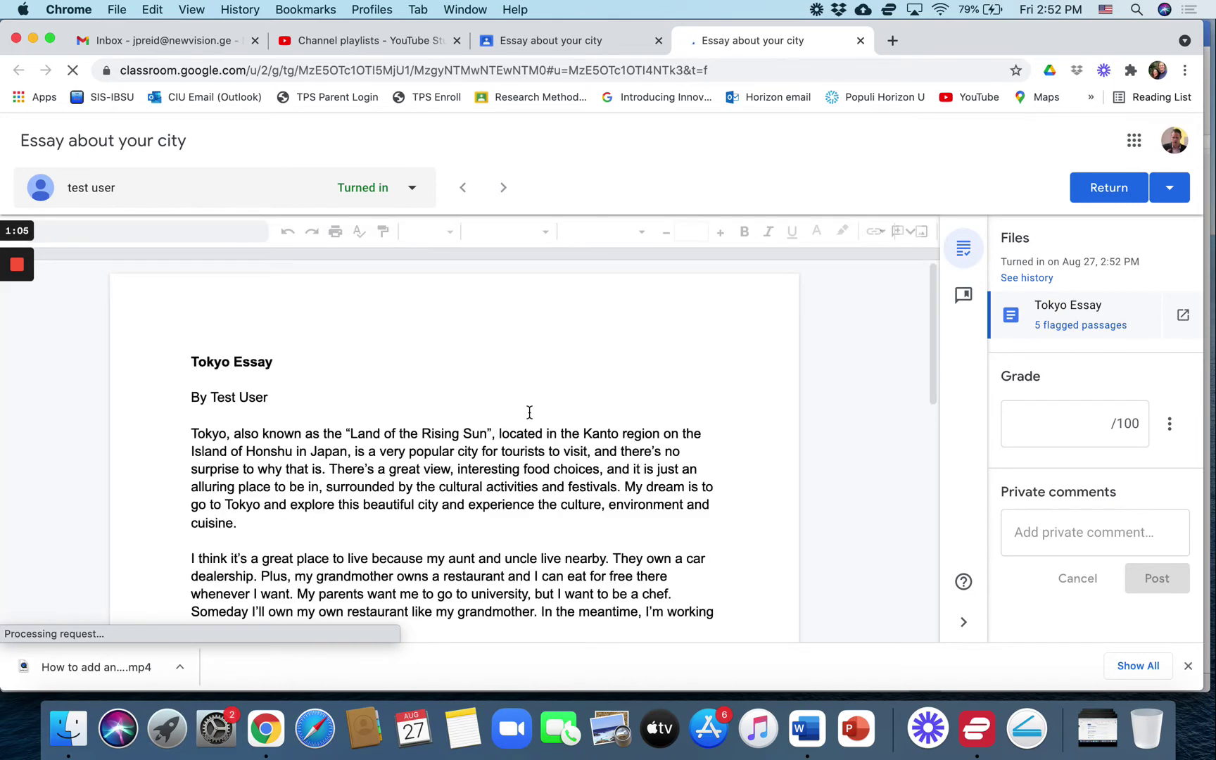
Comment 'Please revise.' on the essay's opening passage, then open its 5-flagged-passage originality report
scroll(529, 412, down, 3)
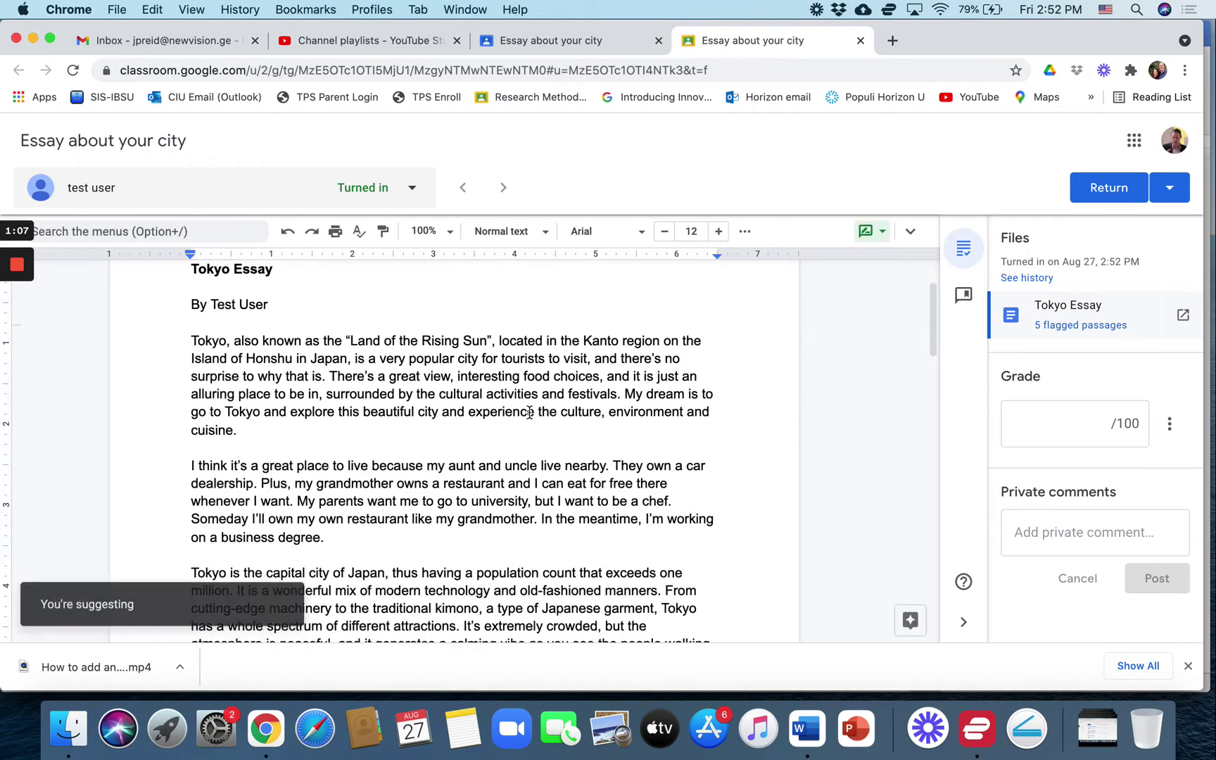
scroll(530, 412, down, 2)
scroll(529, 411, up, 2)
scroll(529, 412, up, 2)
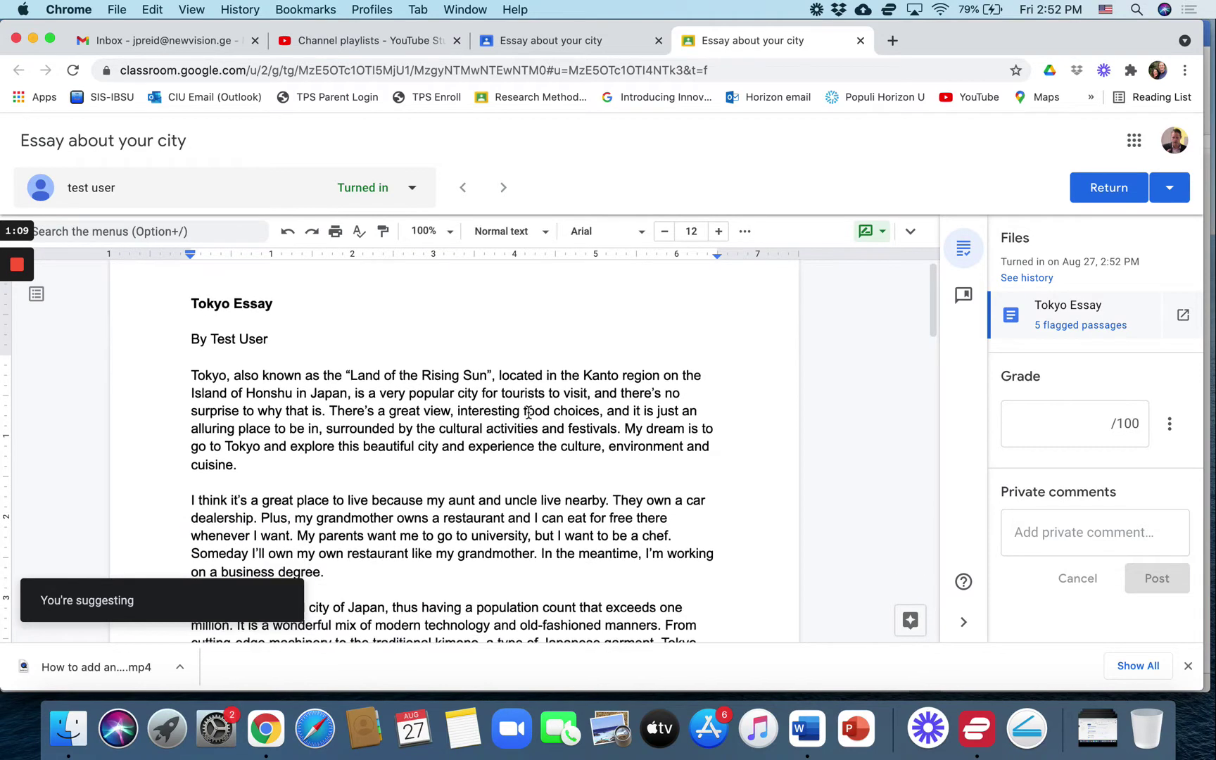
drag(346, 374, 539, 393)
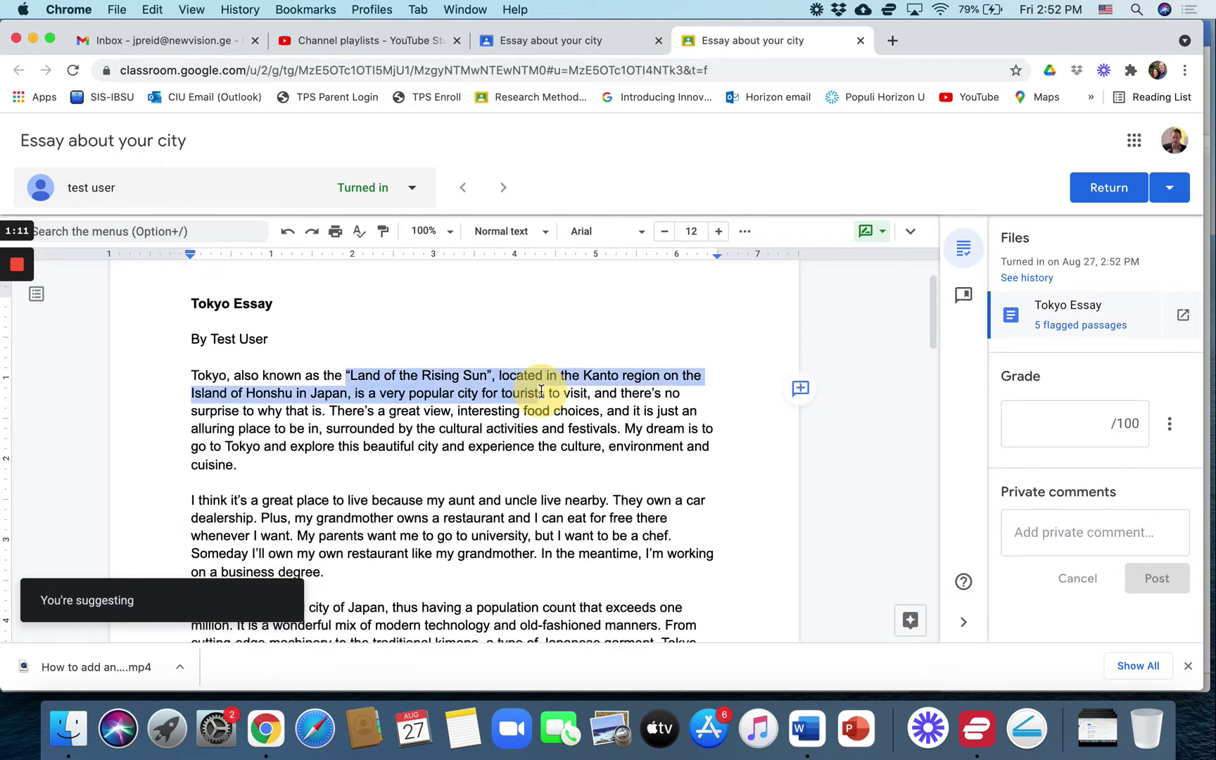
click(802, 392)
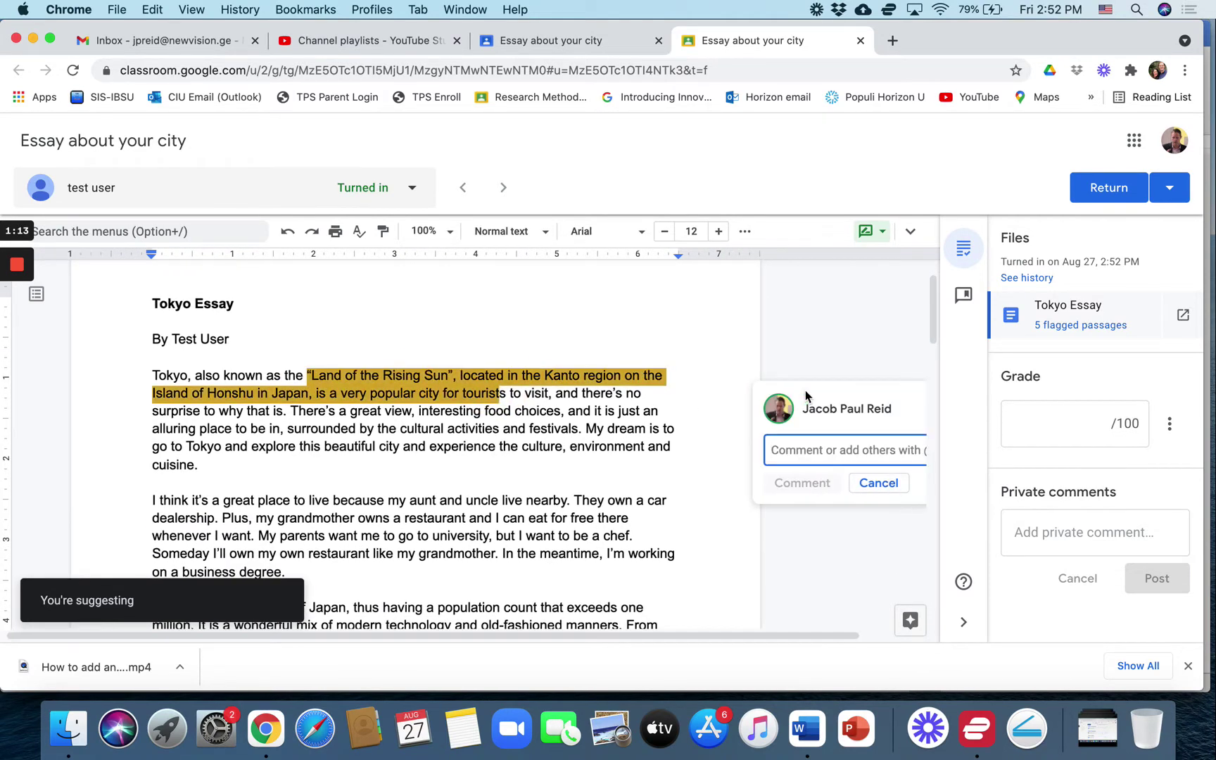
text(Please r)
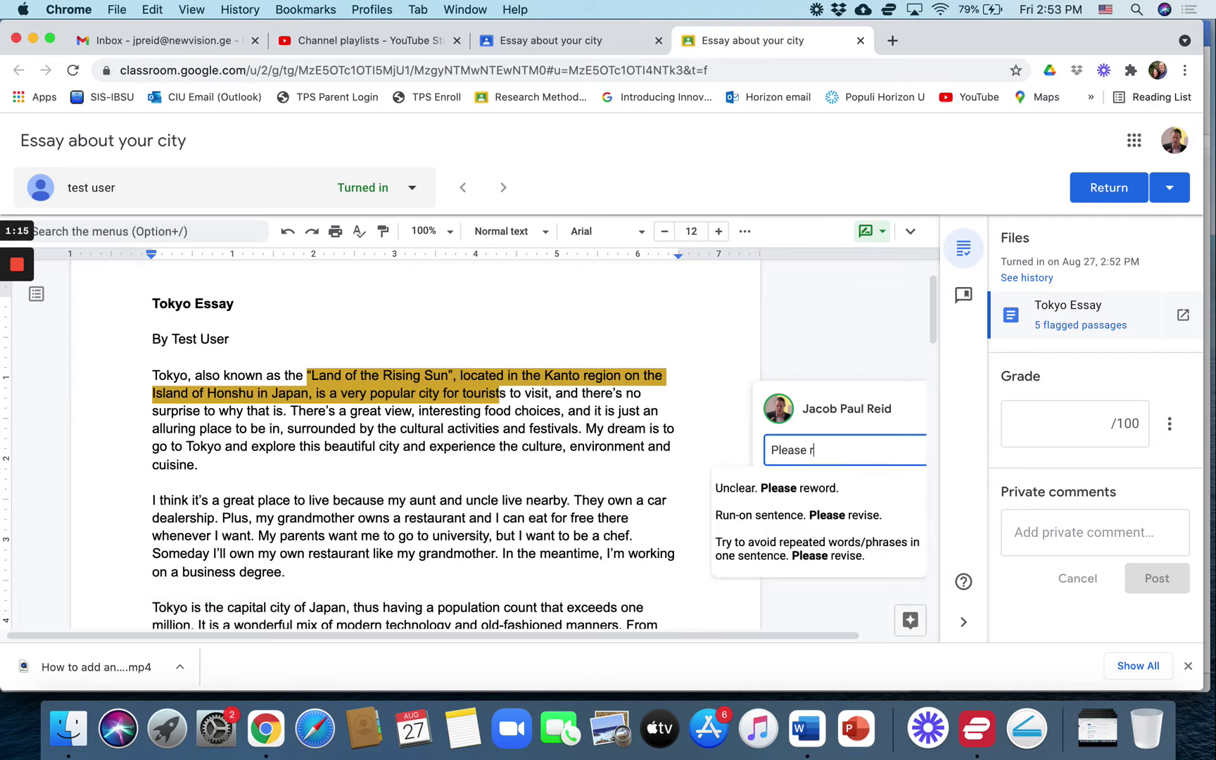
text(evise.)
click(802, 482)
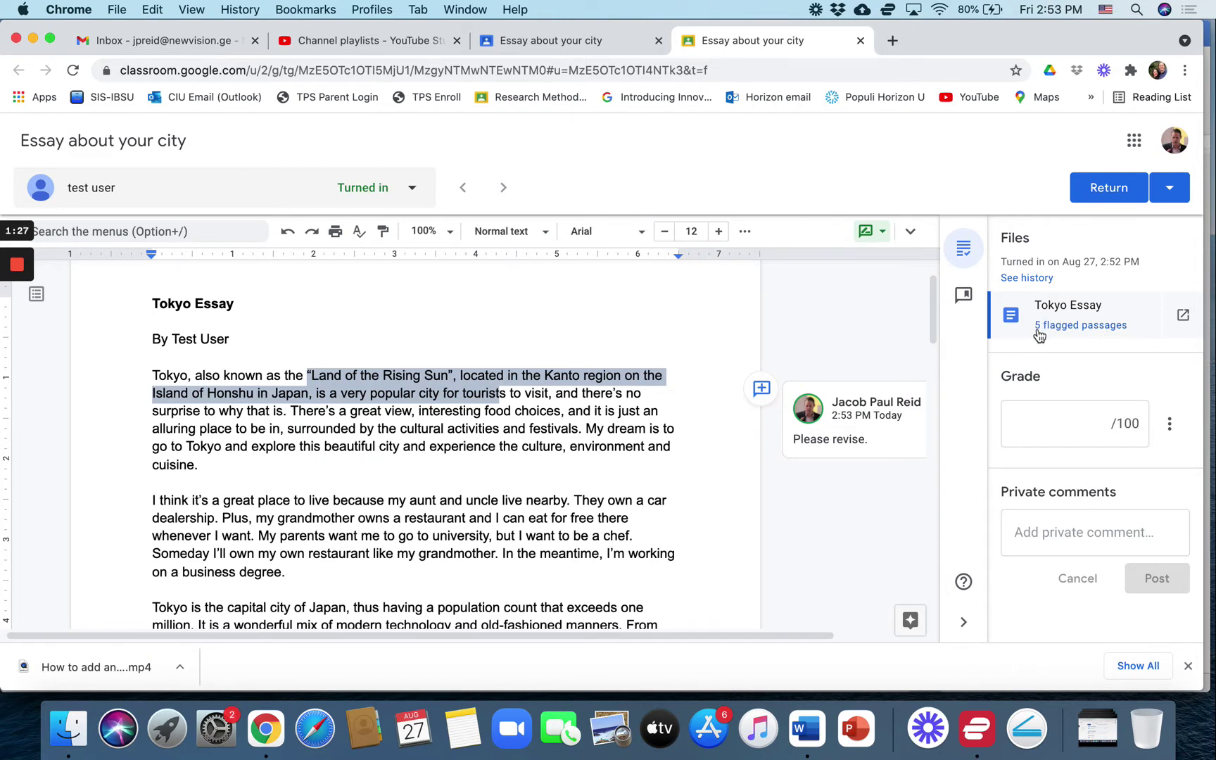
click(1059, 328)
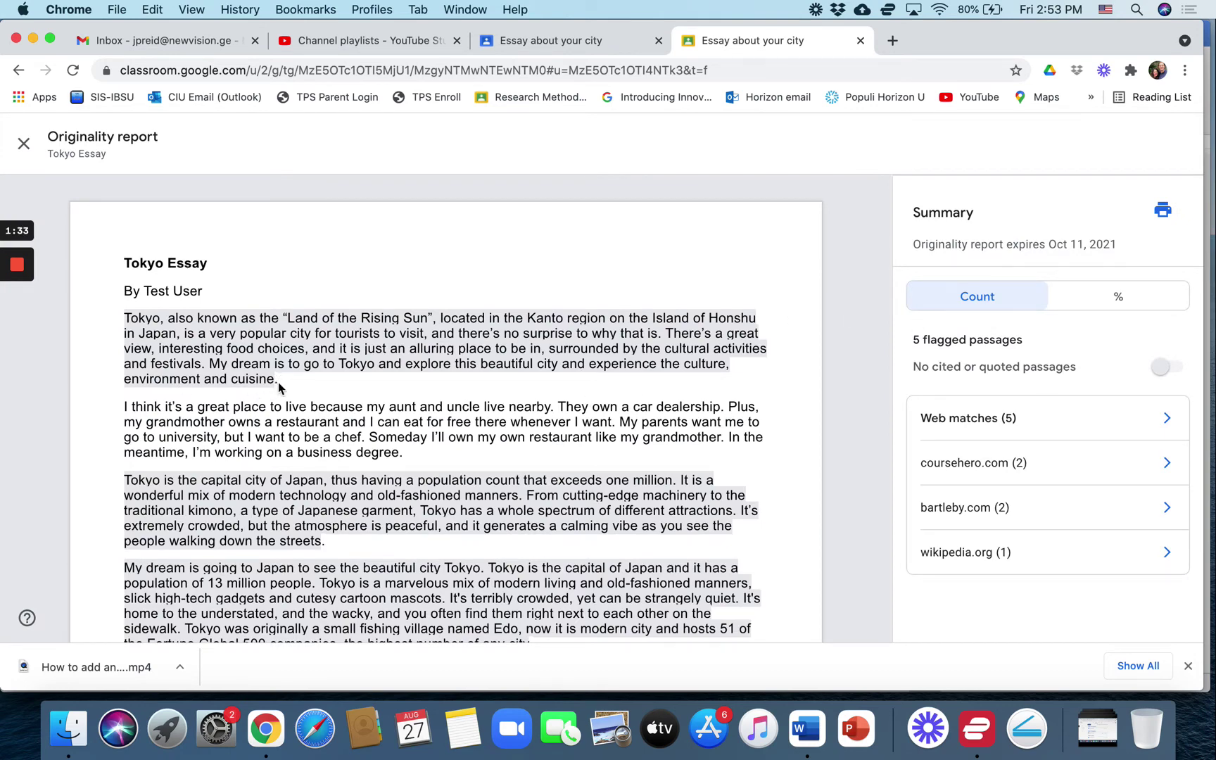
Review the first flagged paragraph and toggle match results between percentages and passage counts
triple_click(134, 321)
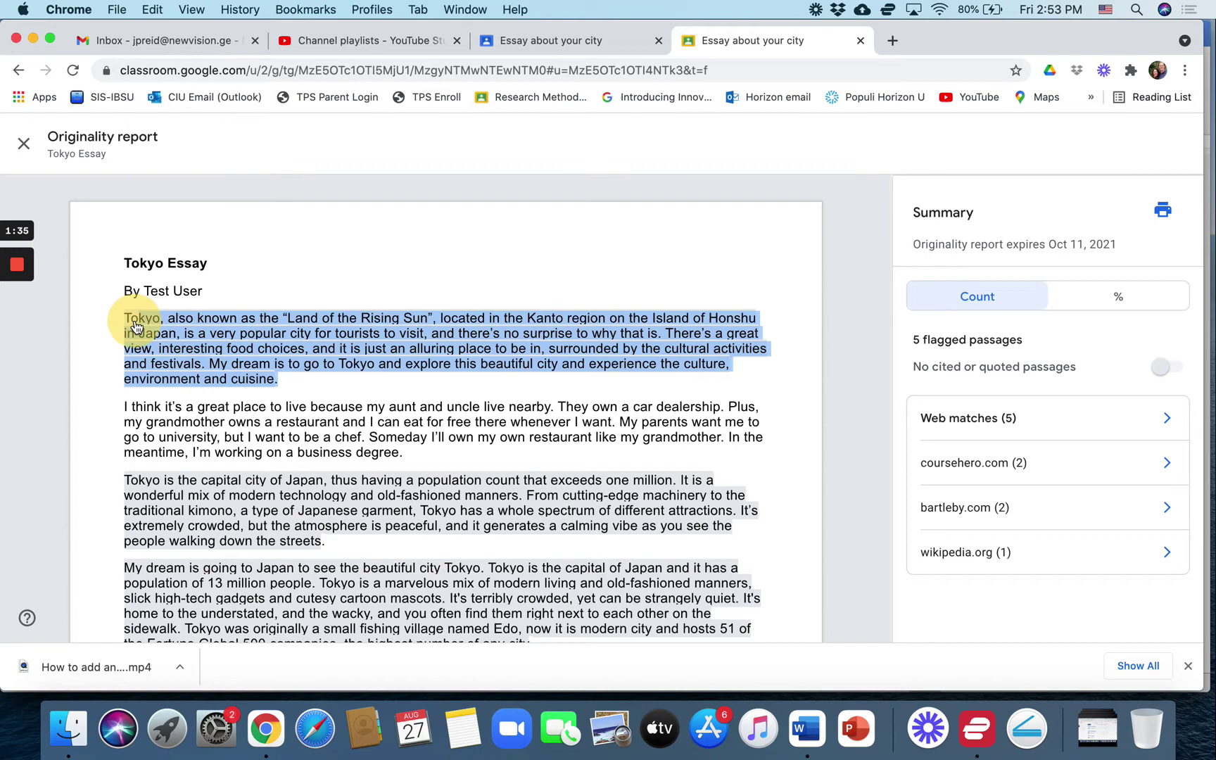
click(111, 352)
scroll(113, 352, down, 3)
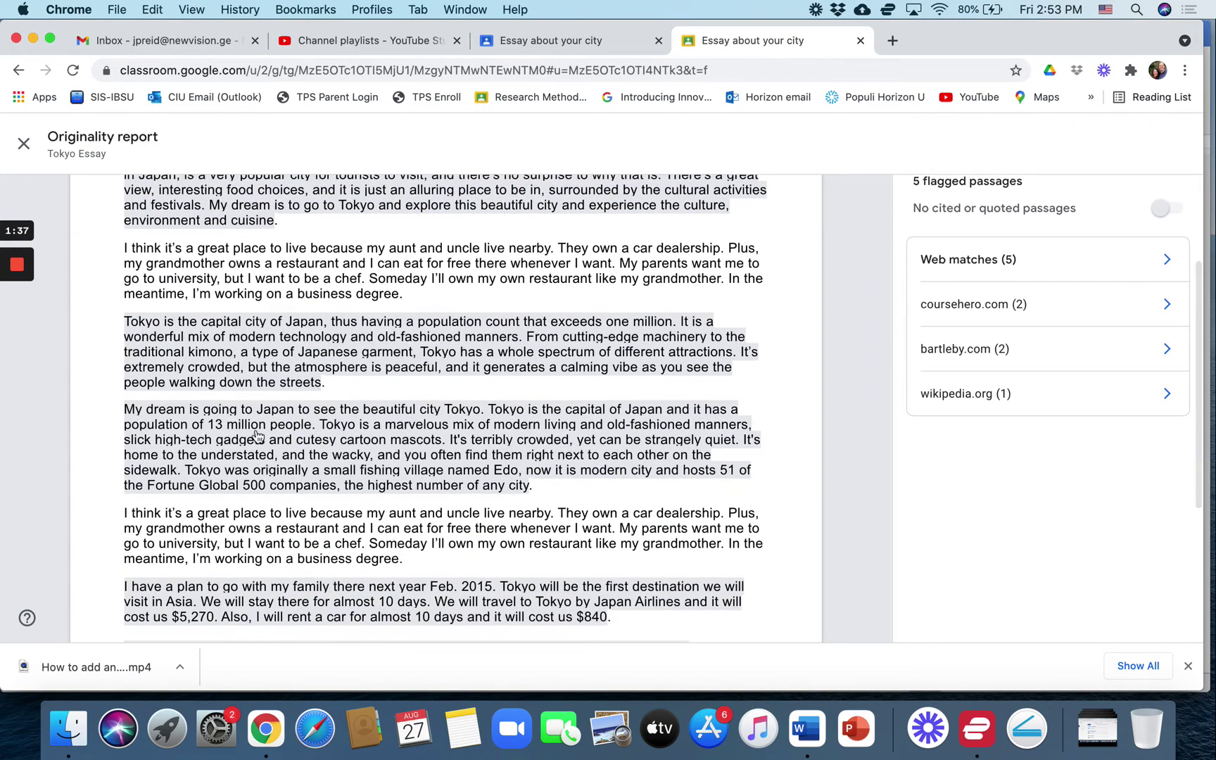
scroll(257, 437, down, 5)
scroll(256, 436, up, 10)
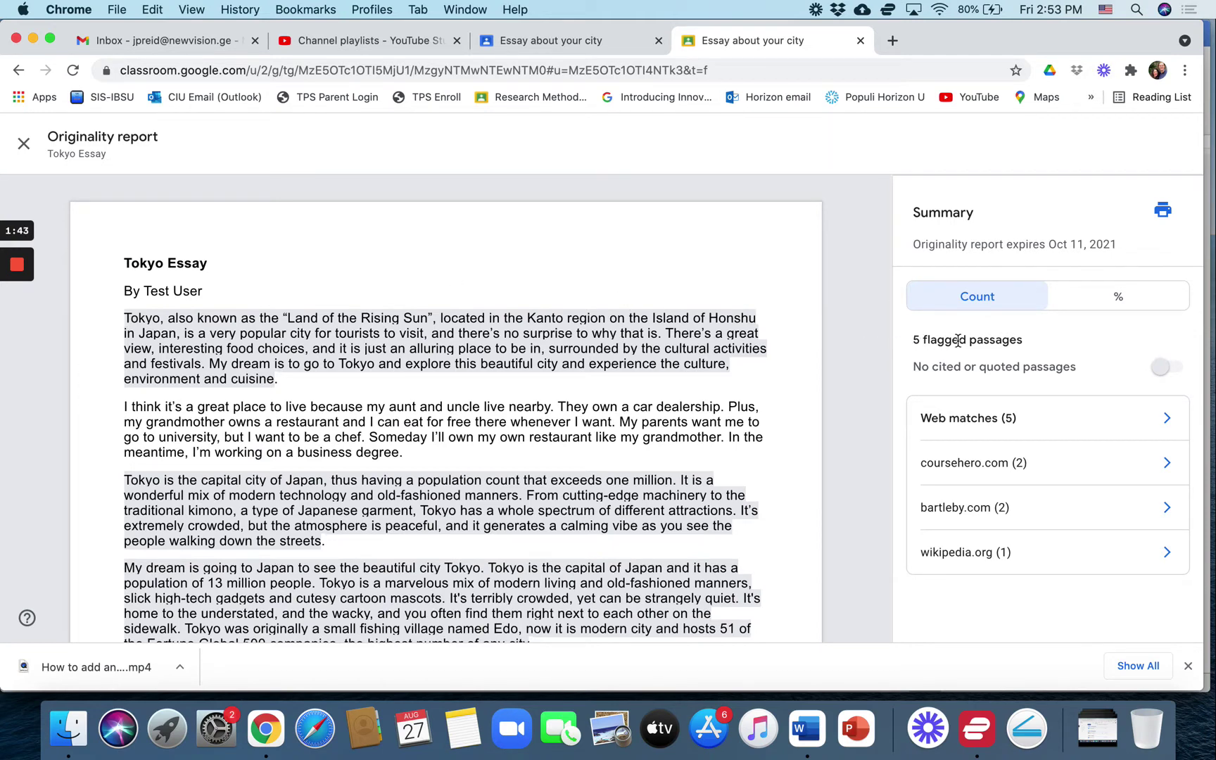
scroll(706, 420, down, 5)
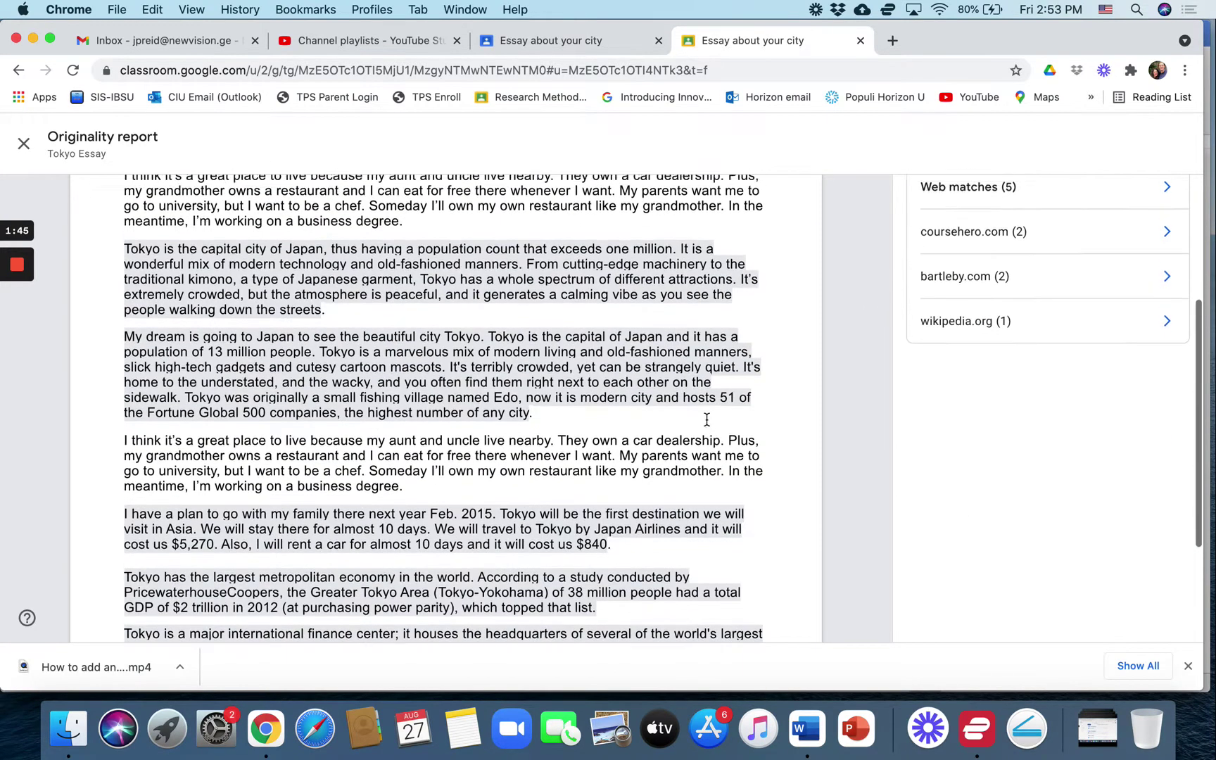
scroll(706, 420, up, 8)
scroll(706, 420, down, 1)
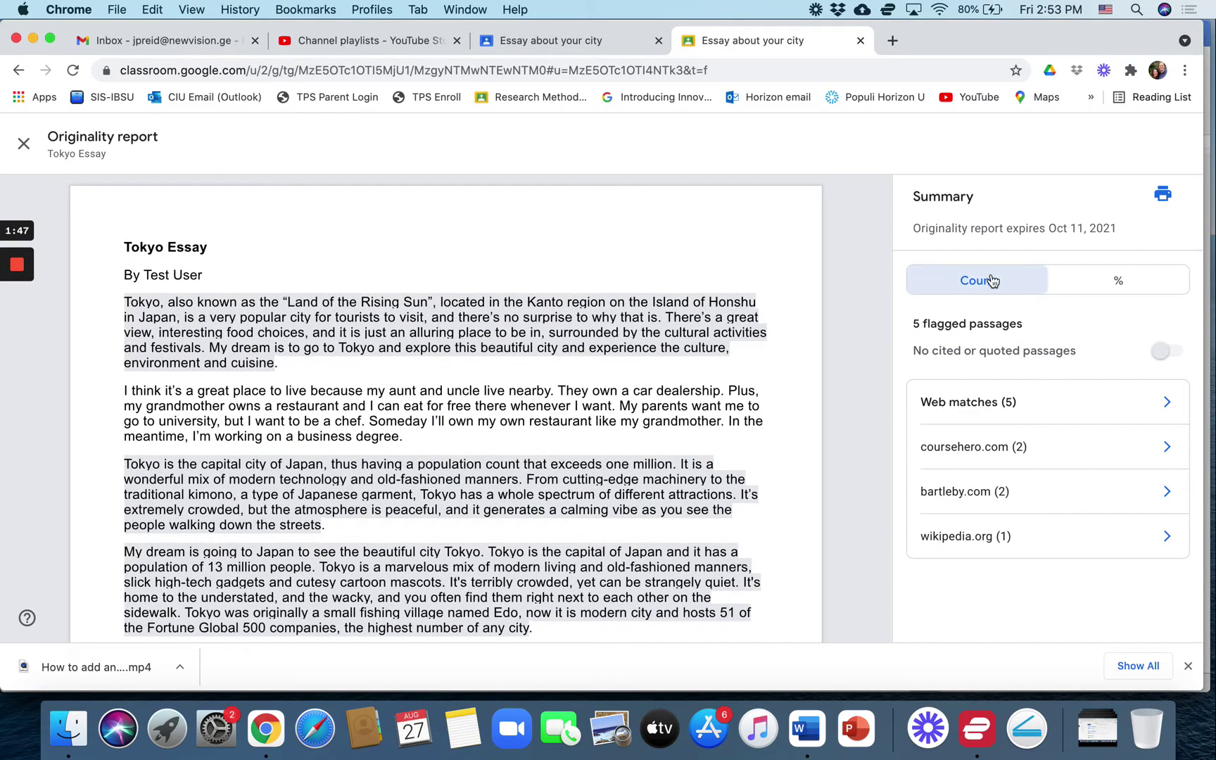
click(1104, 281)
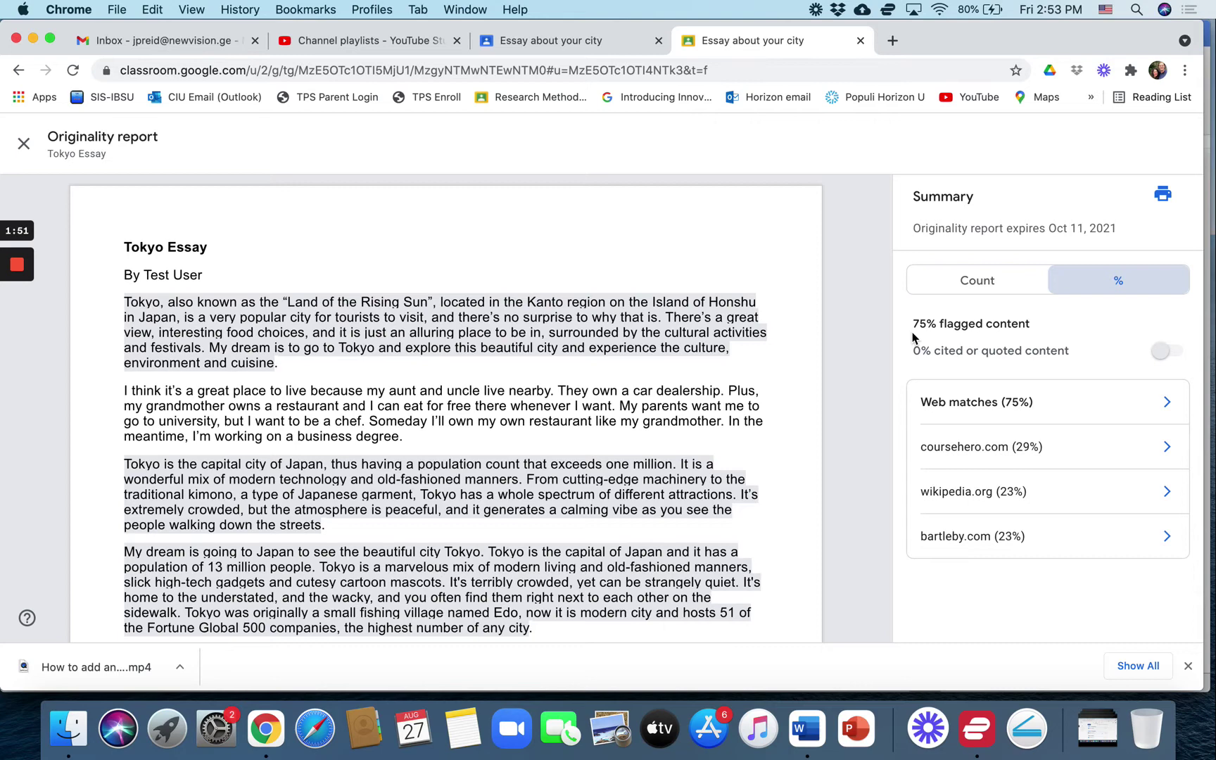
click(966, 283)
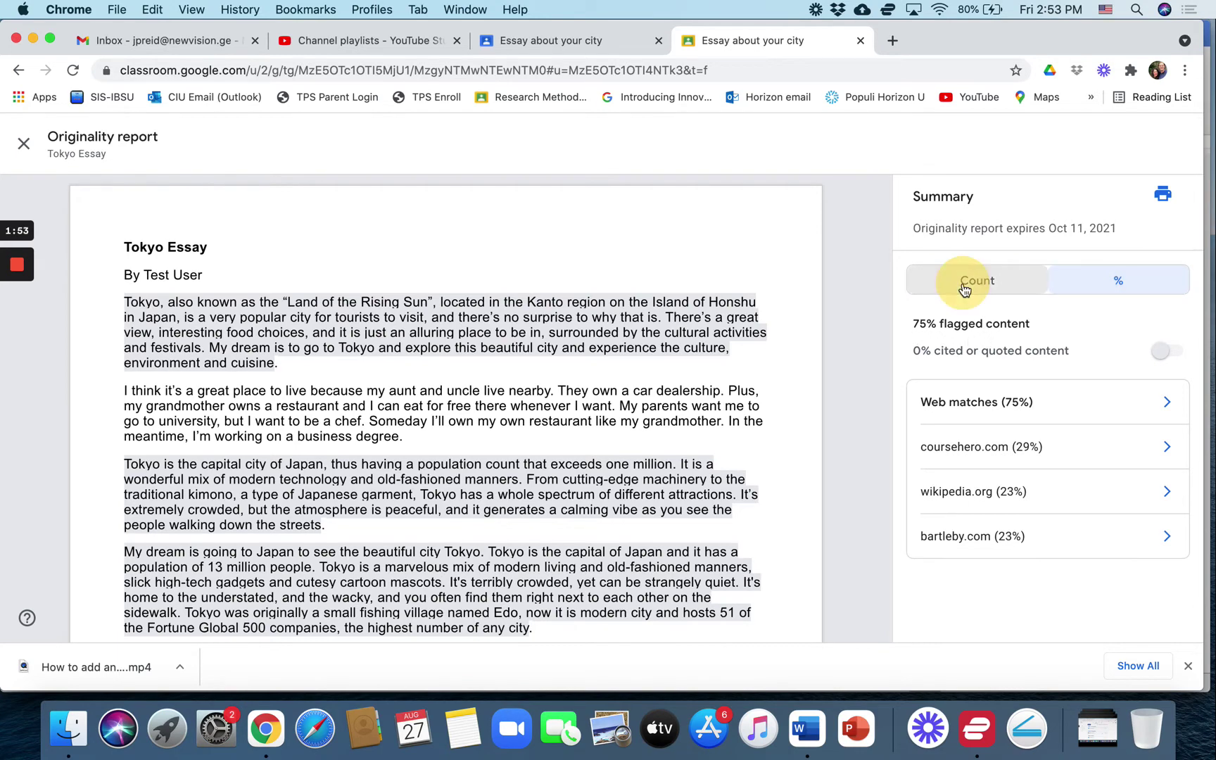
Open Web matches (5) and follow the top match to the Bartleby source essay
scroll(671, 441, down, 2)
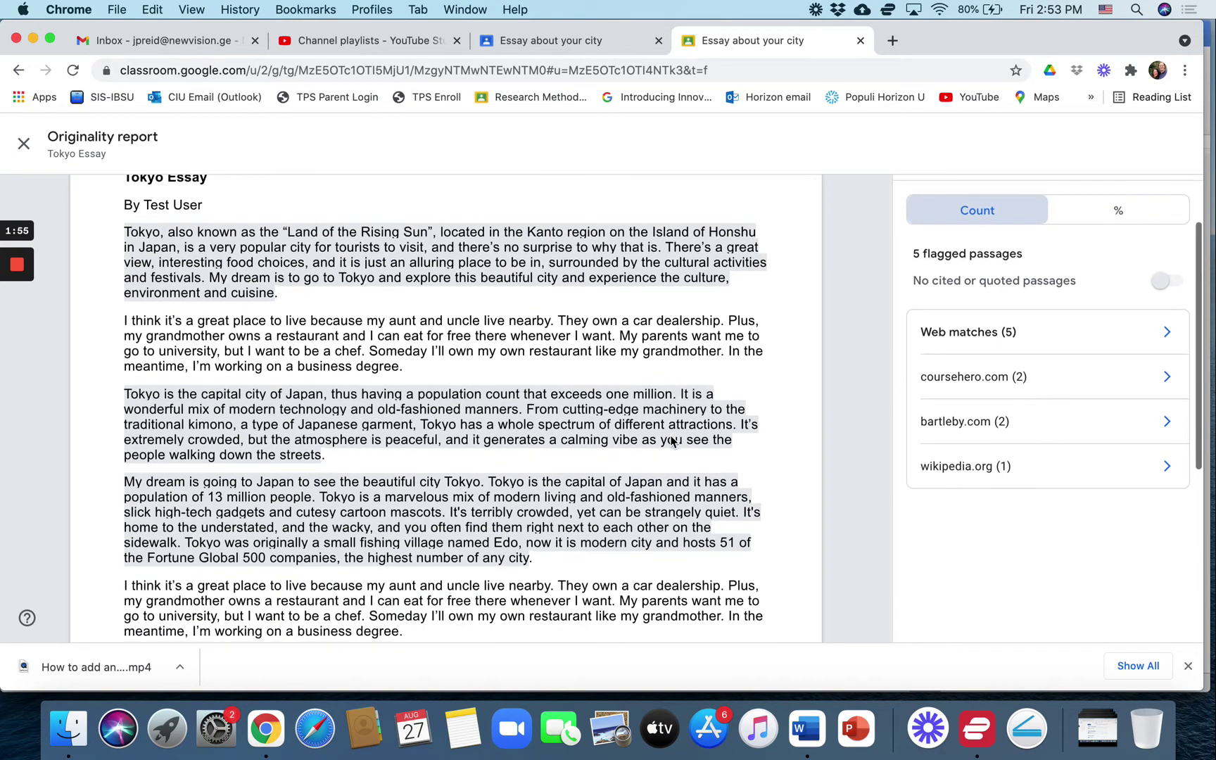
click(968, 336)
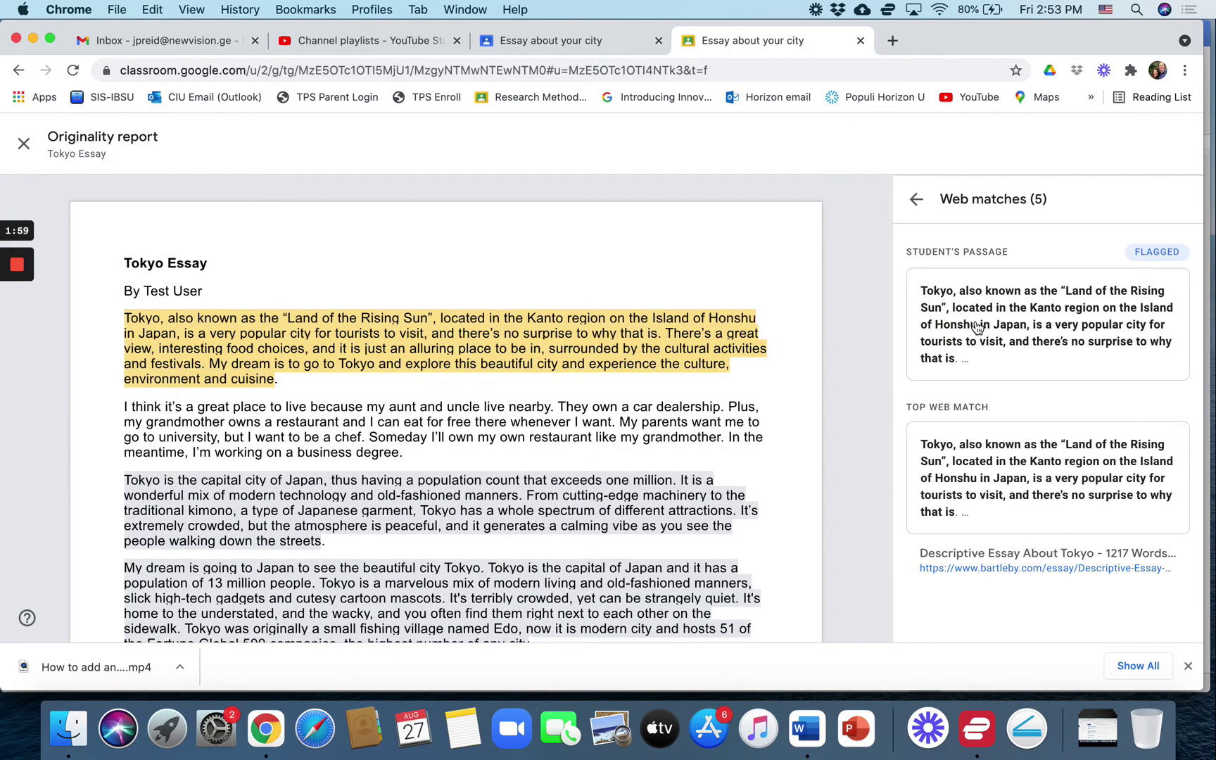
drag(935, 291, 946, 462)
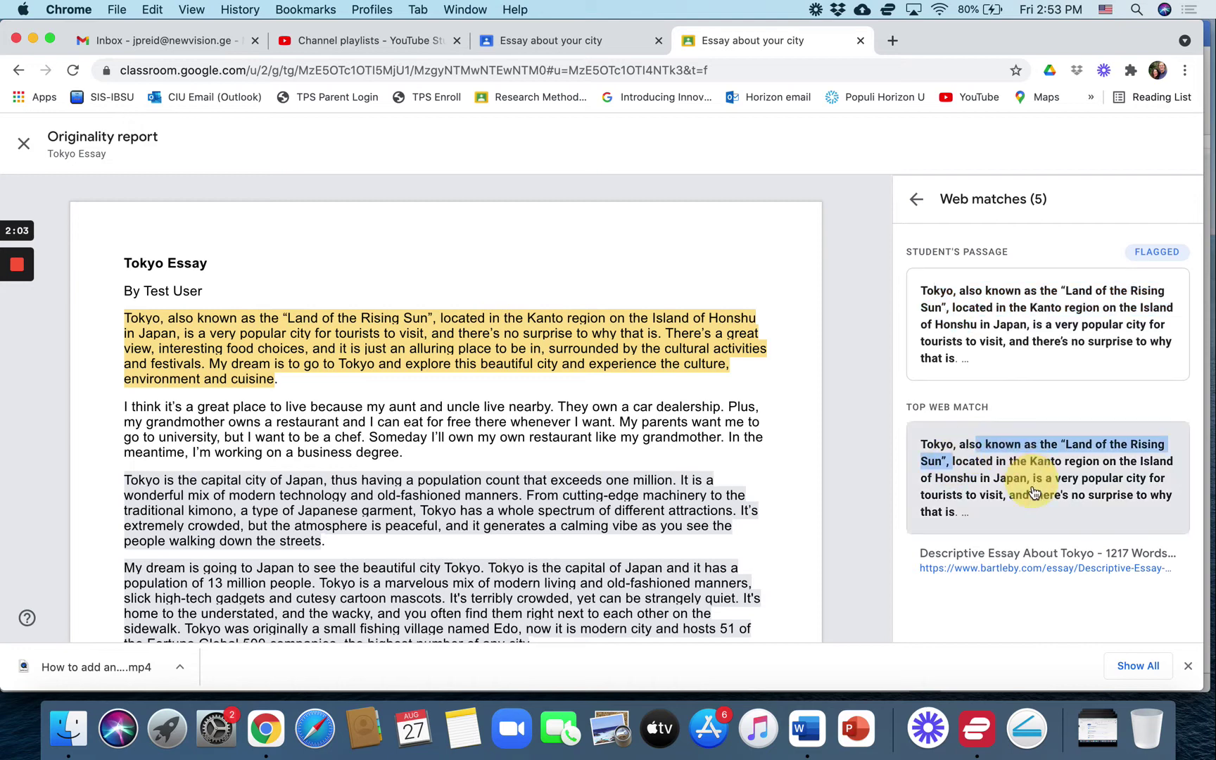
click(986, 453)
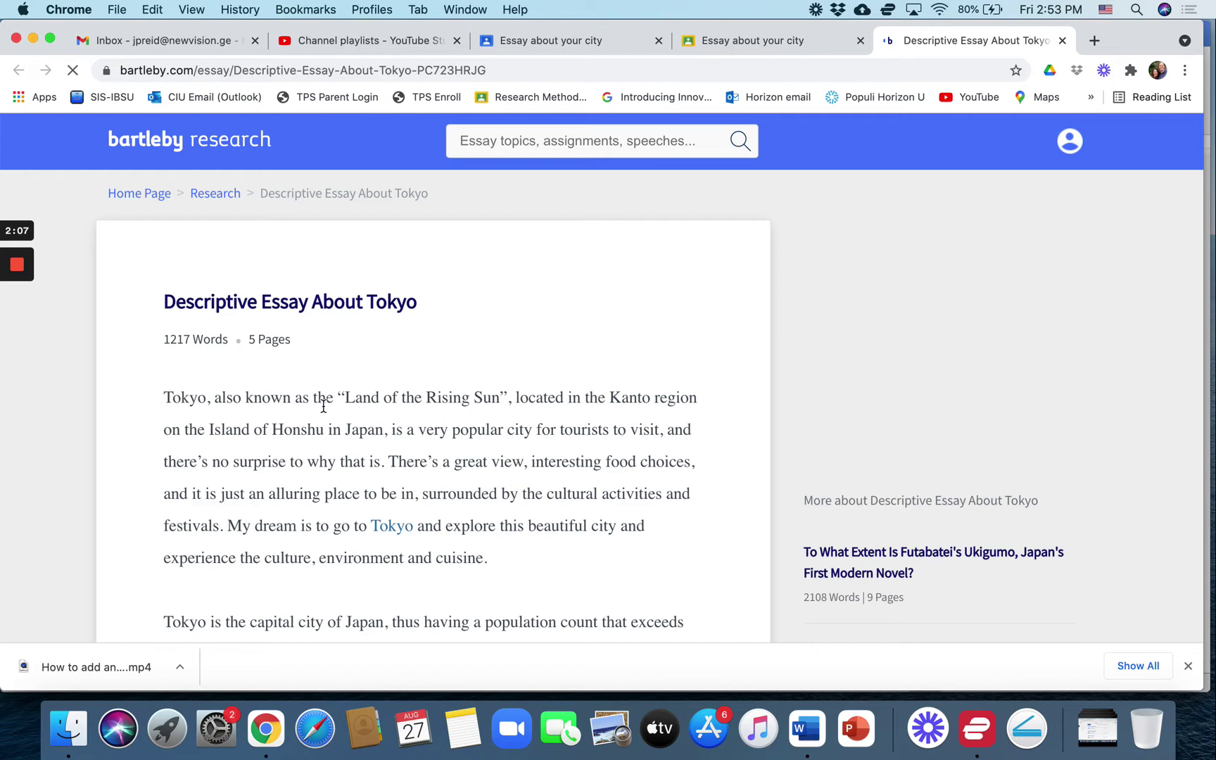
Check and close the Bartleby source, then view the metropolitan-economy passage's Tokyo – Wikipedia match
scroll(395, 456, down, 3)
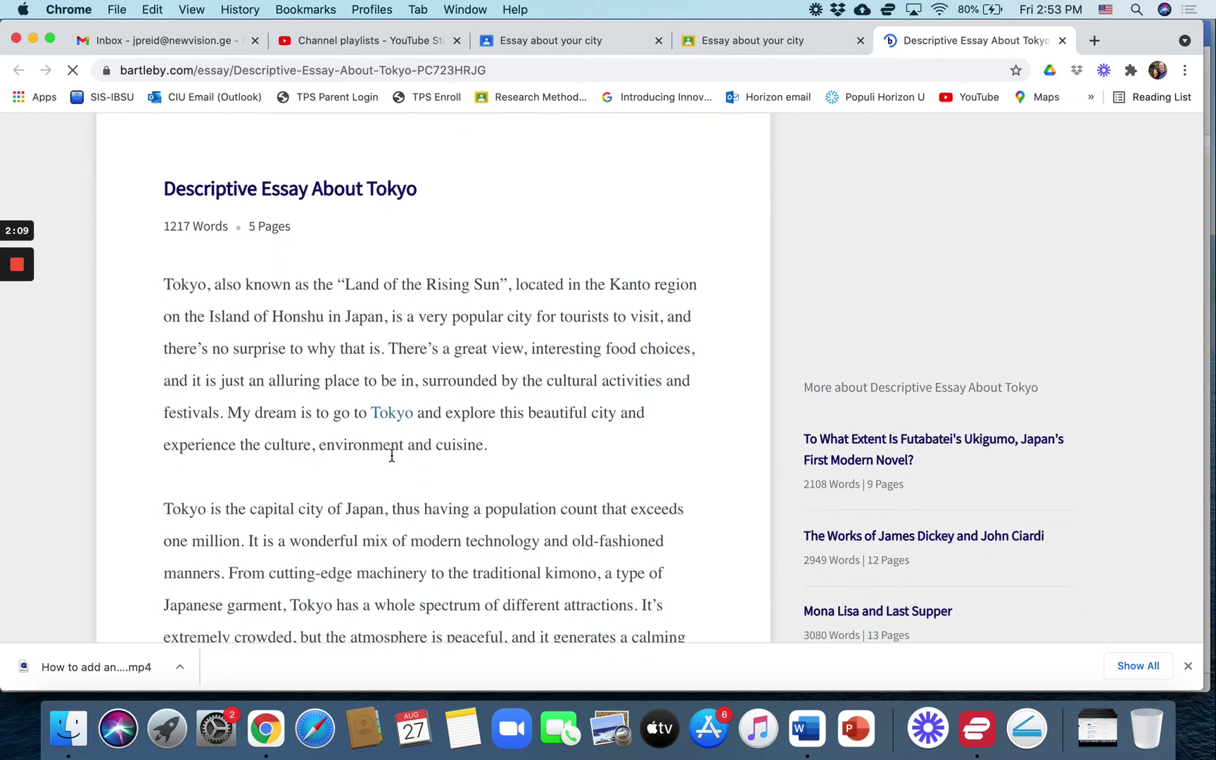
scroll(392, 456, down, 2)
scroll(393, 456, up, 5)
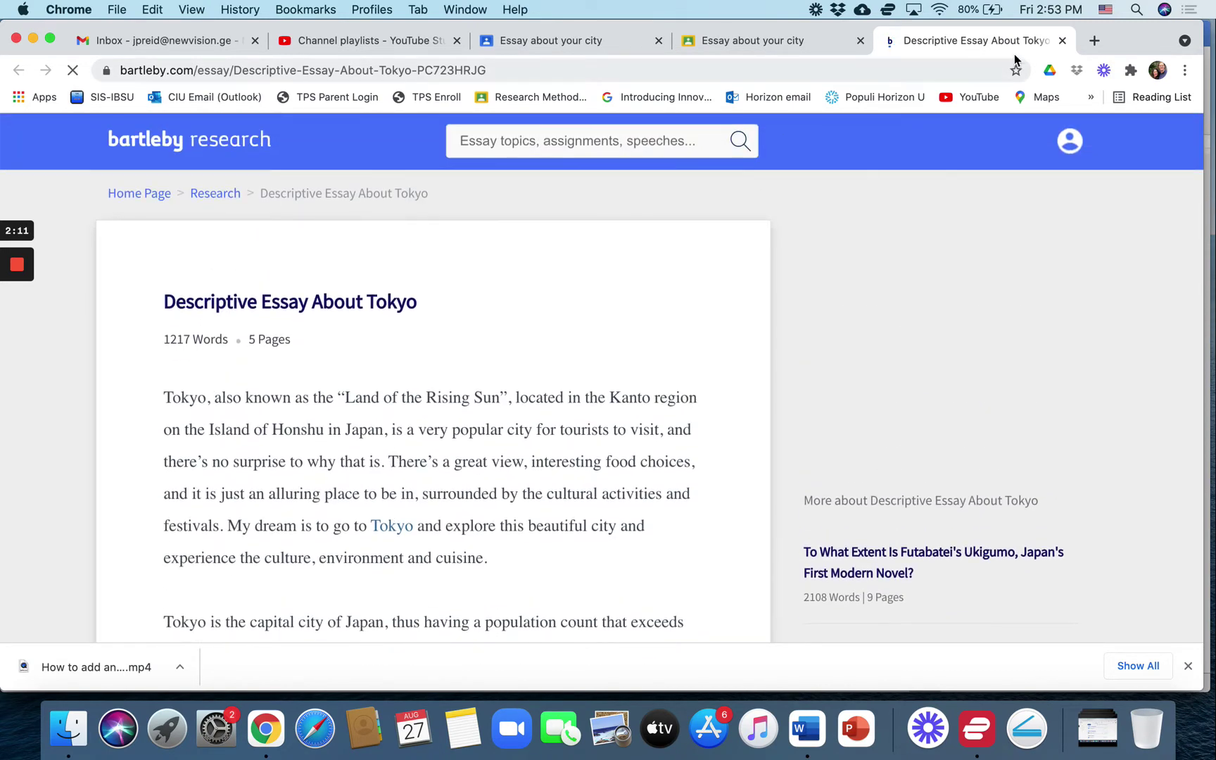
click(1062, 40)
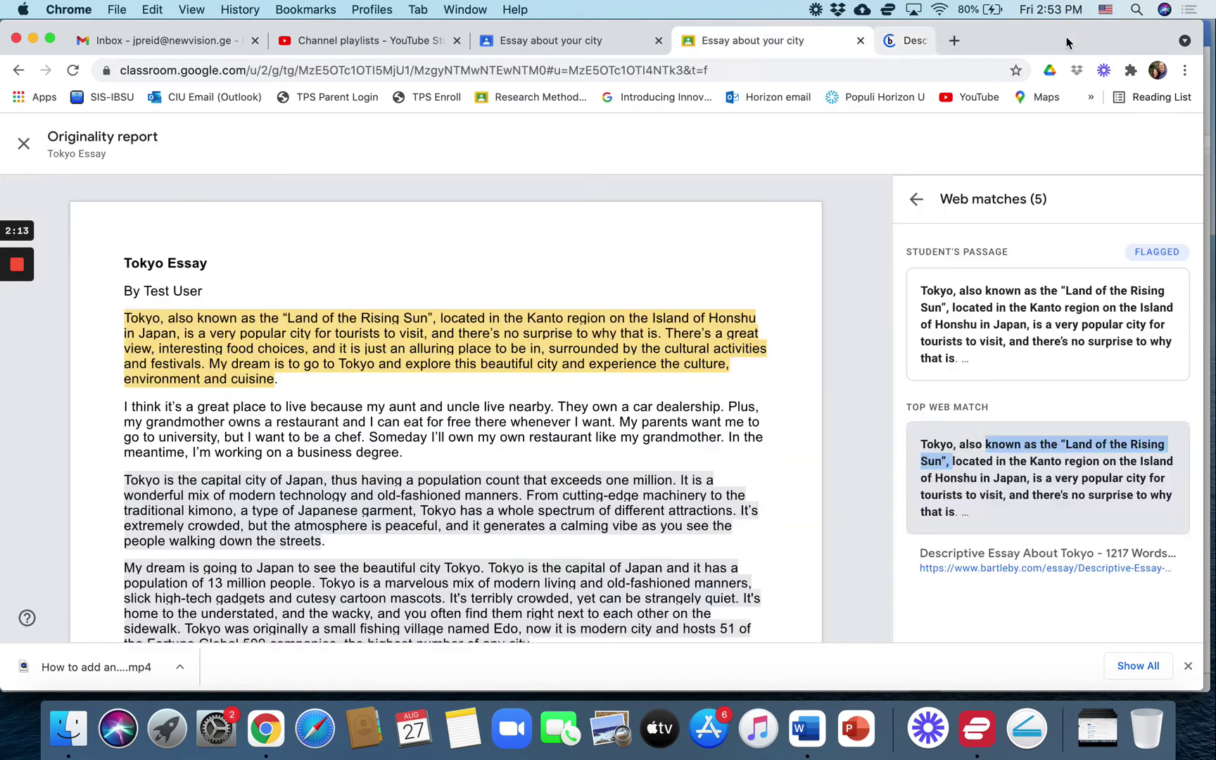
double_click(970, 461)
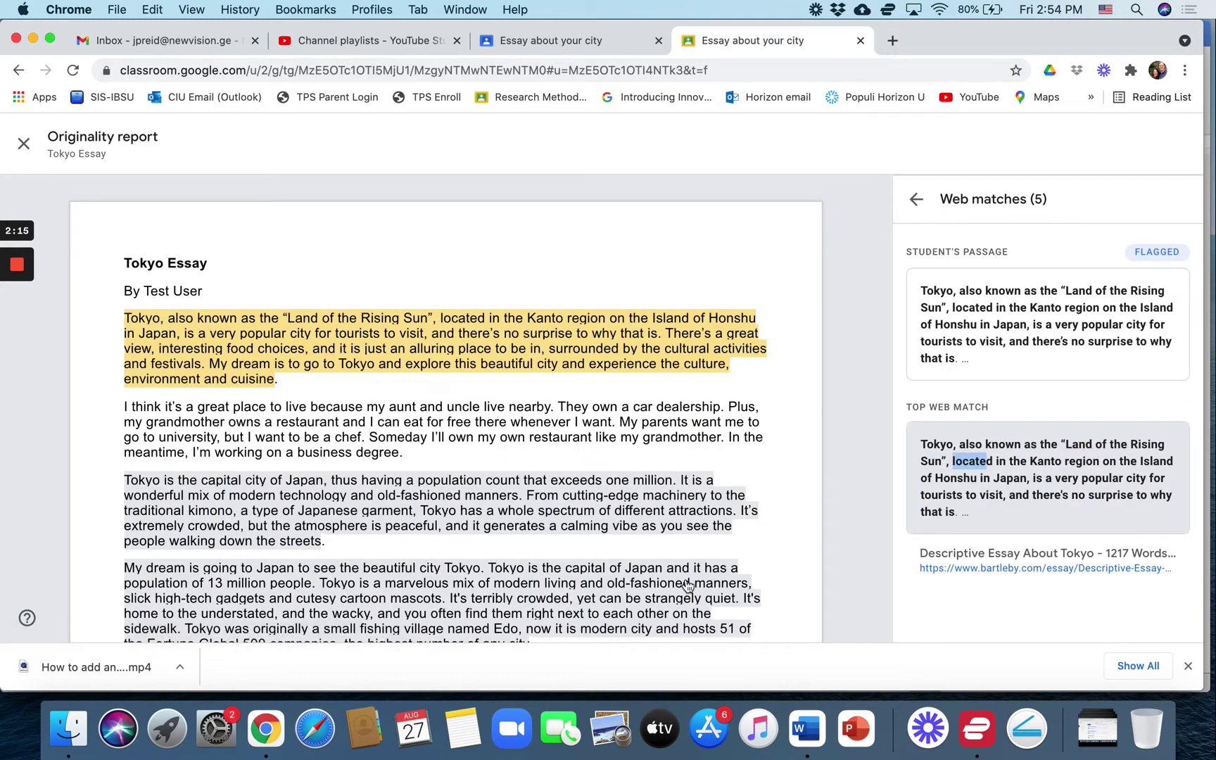
scroll(688, 586, down, 10)
click(502, 535)
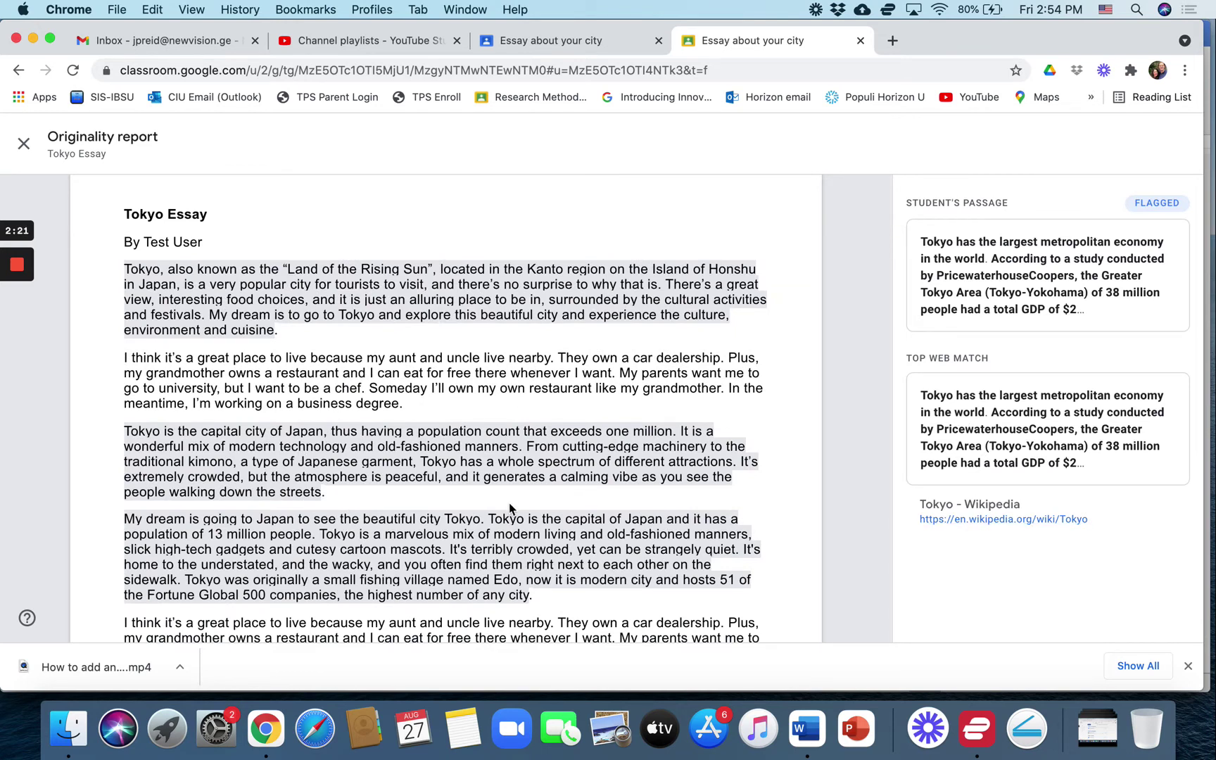
Close the originality report and leave the essay's grade blank out of 100
click(23, 145)
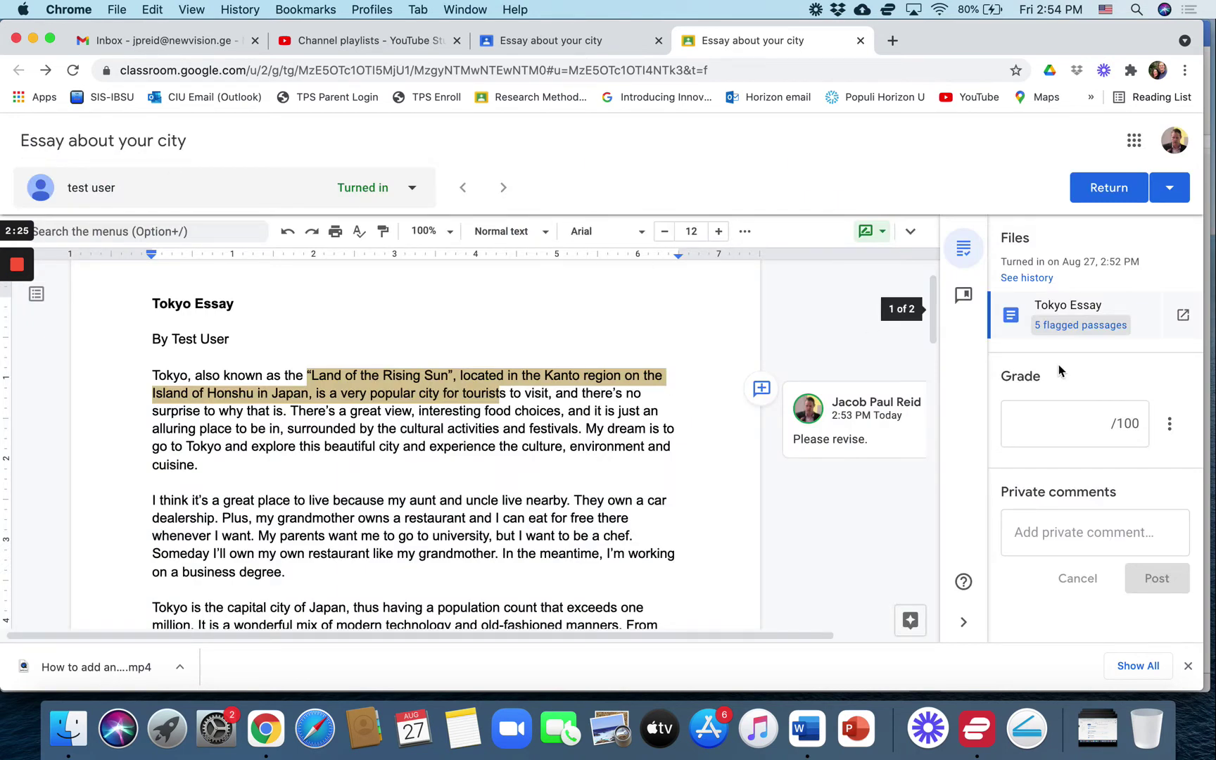
click(1048, 423)
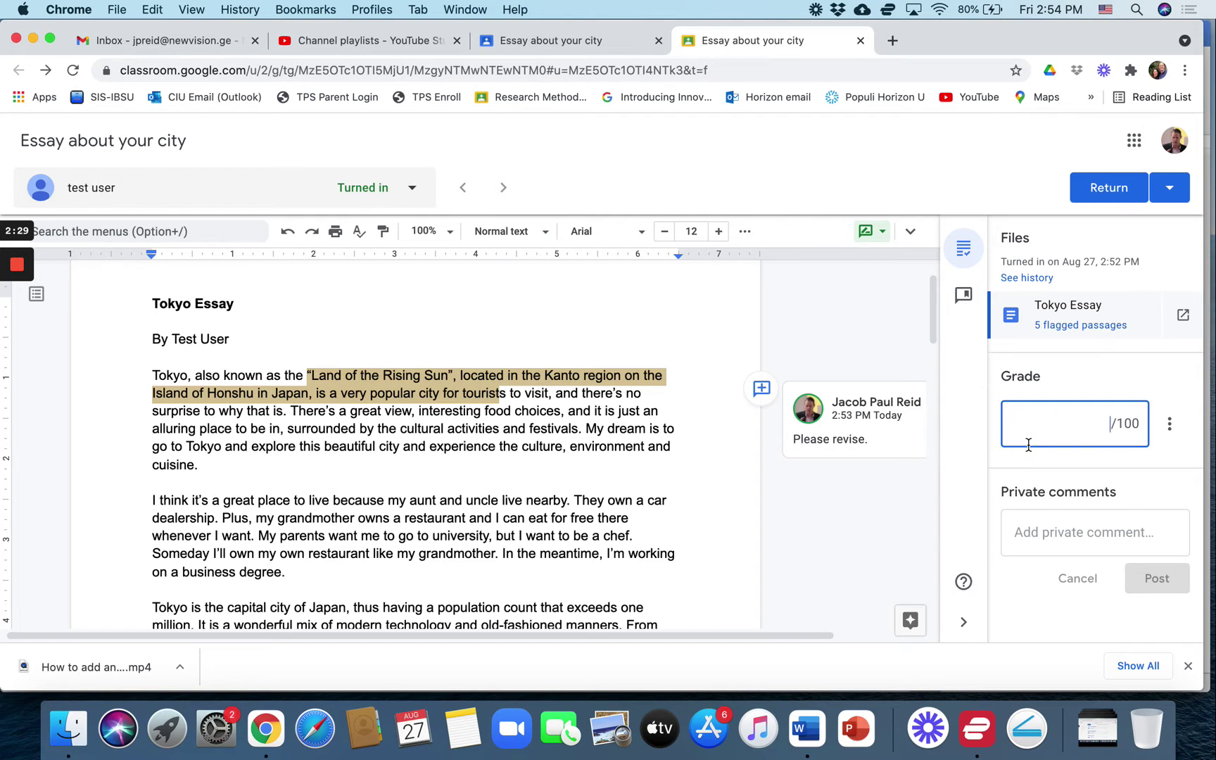
text(0)
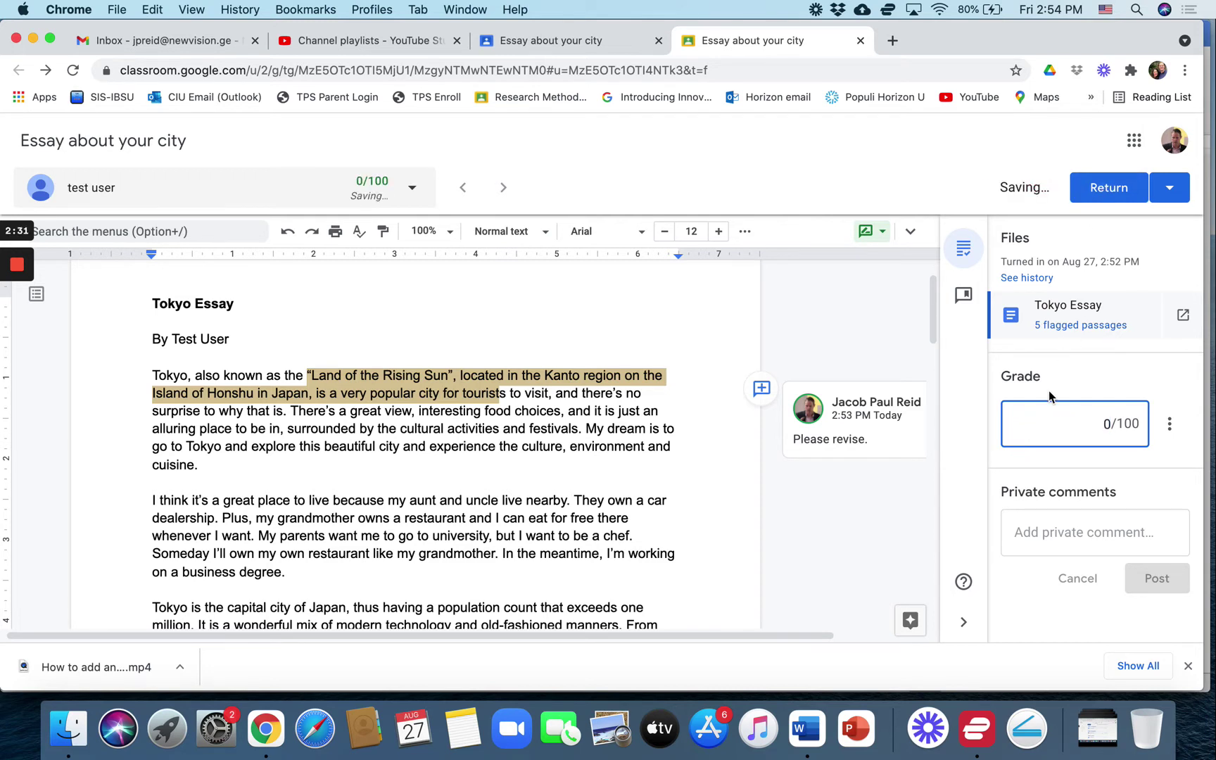
key(BackSpace)
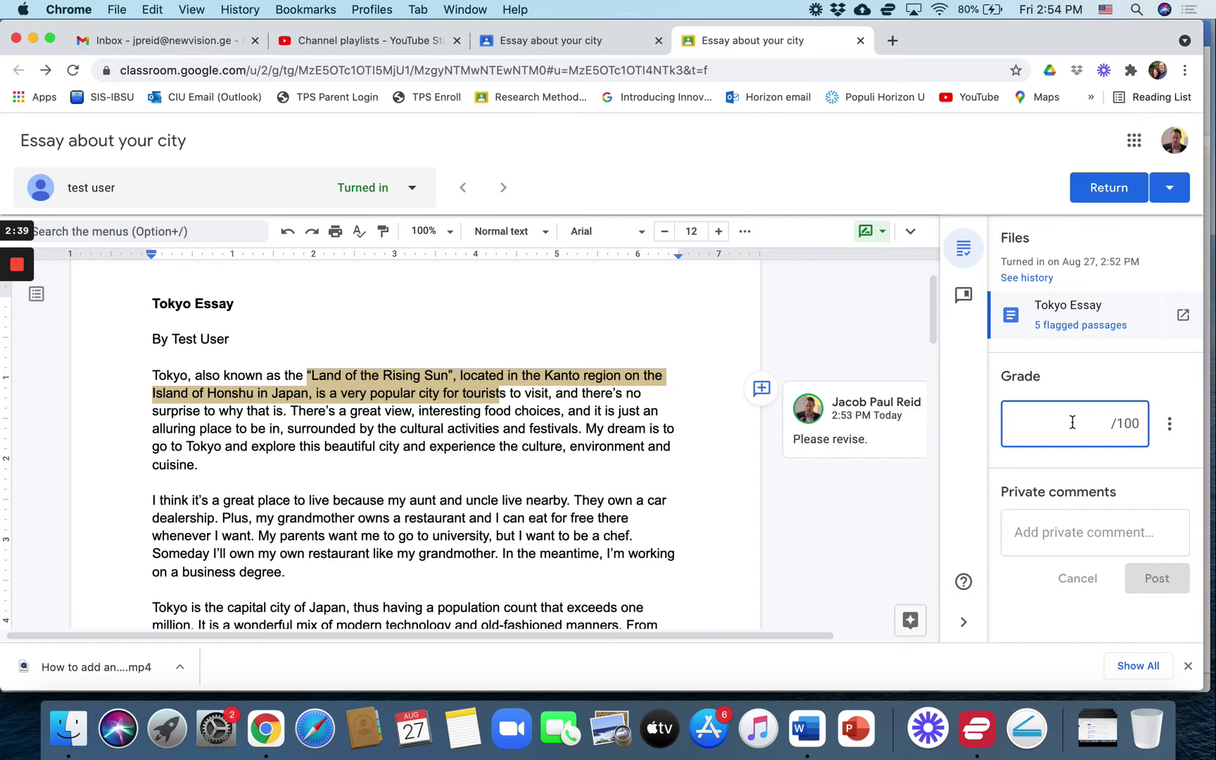
Post a private comment saying the essay is mostly plagiarized, asking for revision and cited sources
click(1035, 528)
text(Th)
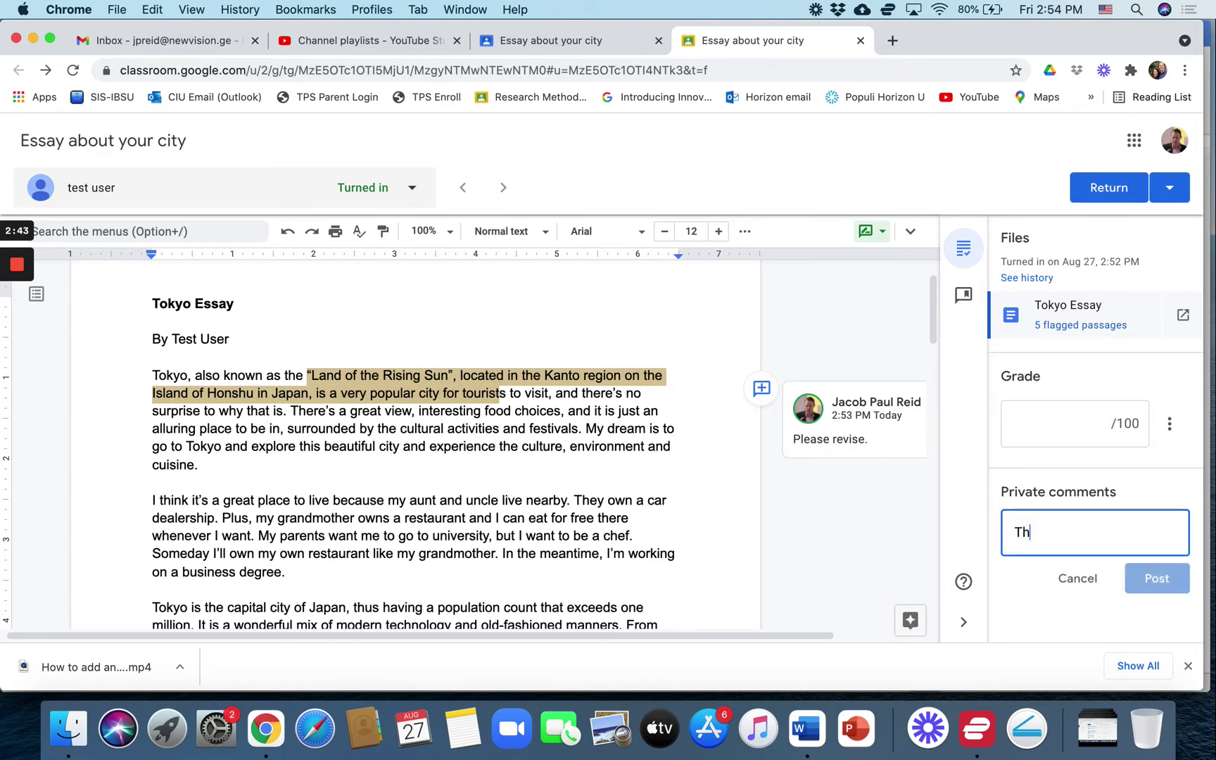
text(is is mostly p)
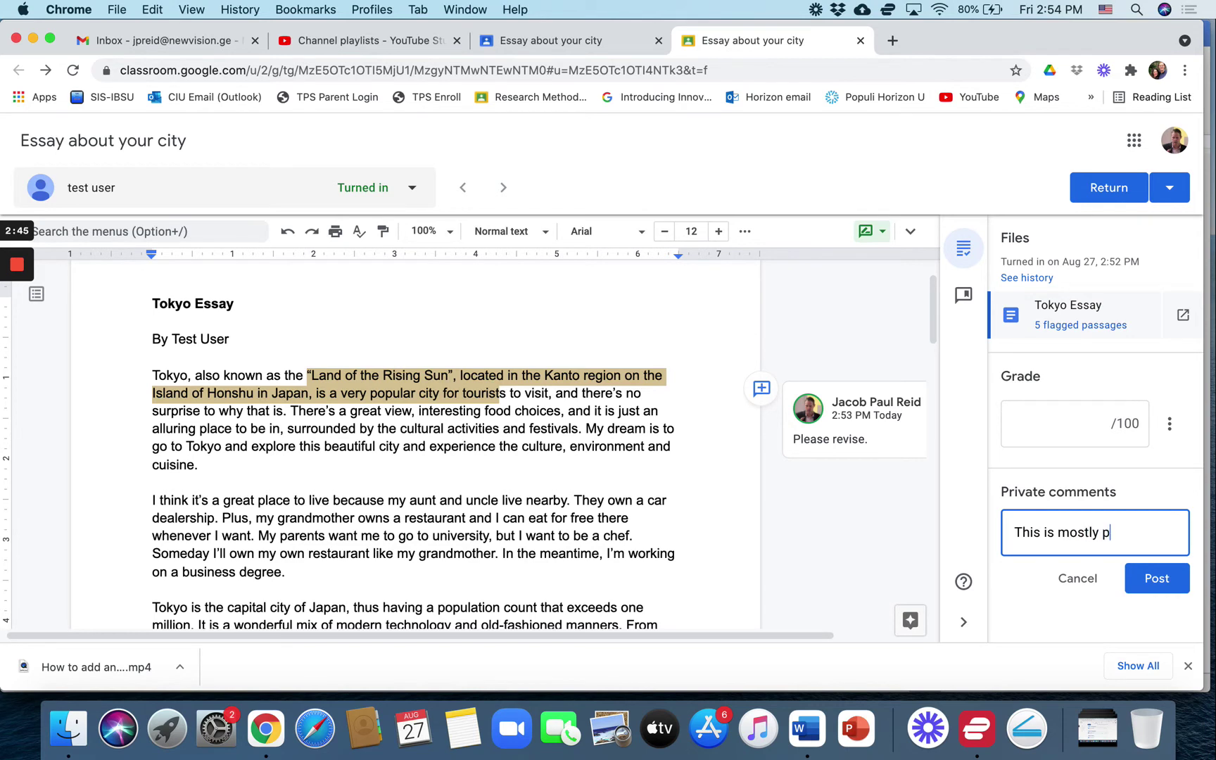
text(lar)
key(BackSpace)
text(giarized. Plea)
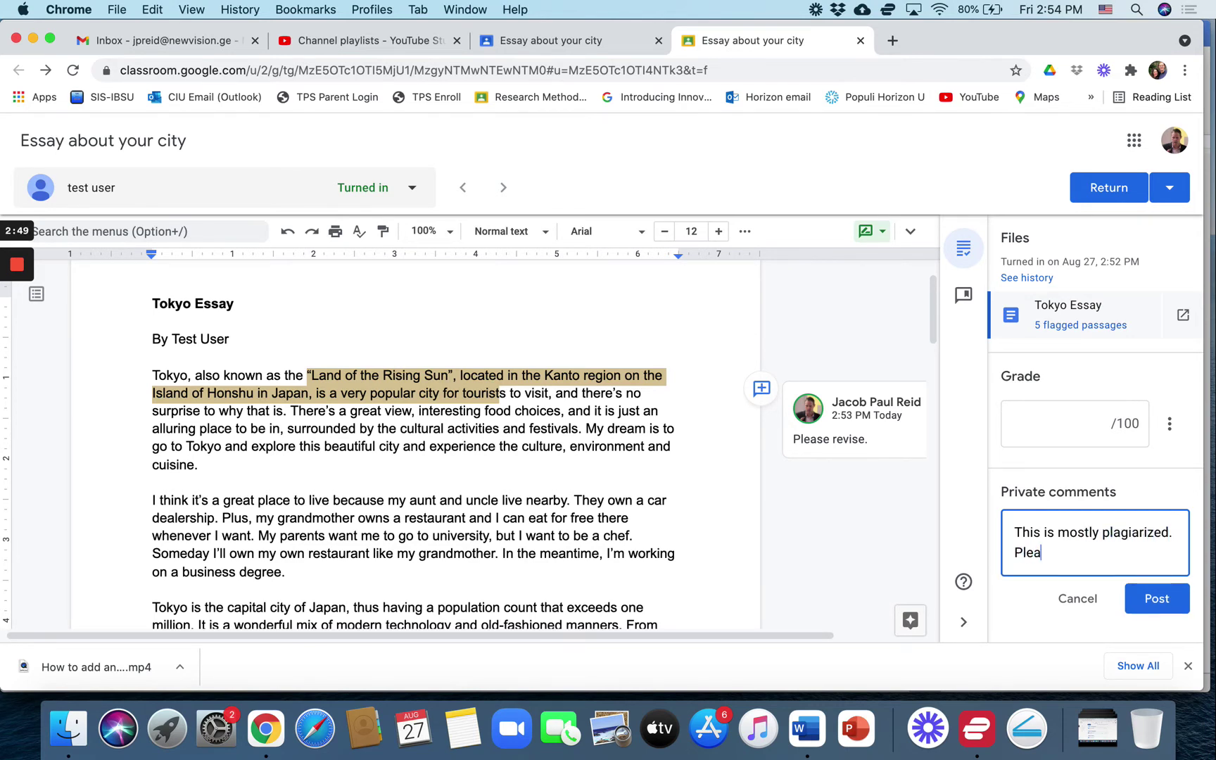
text(se revise. Please cite your sources.)
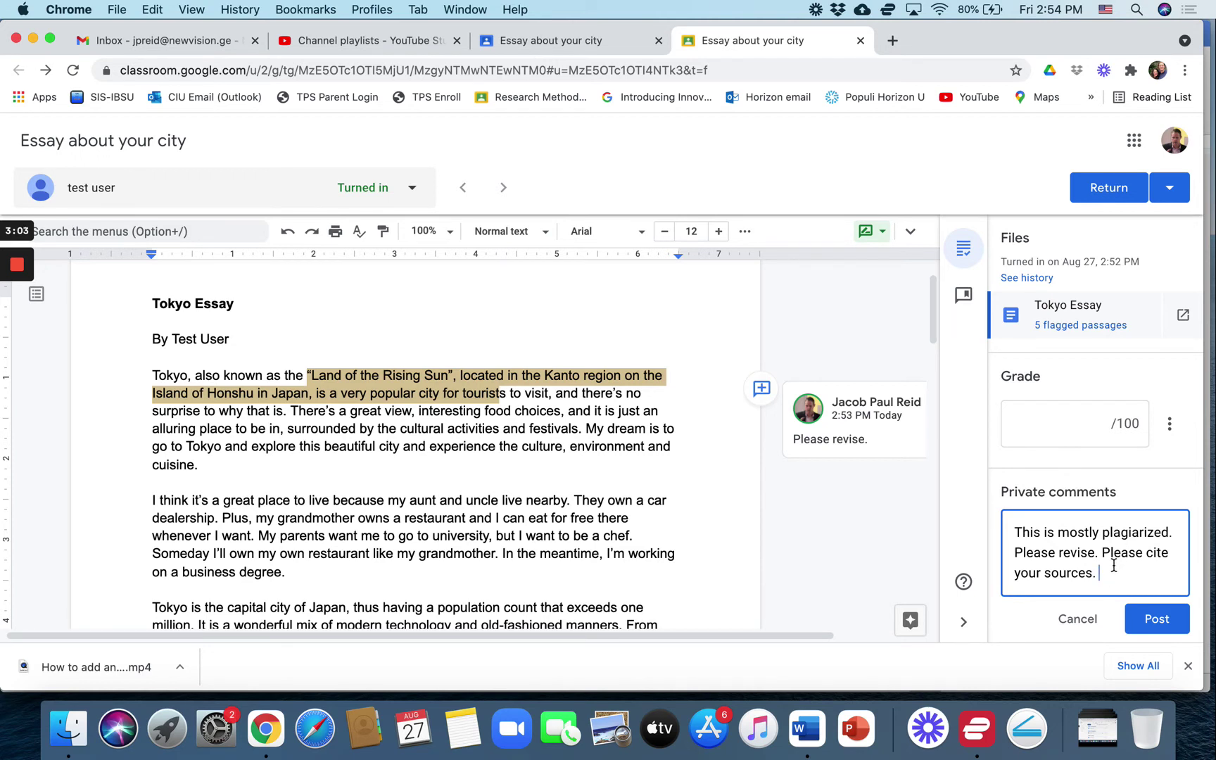
click(1155, 619)
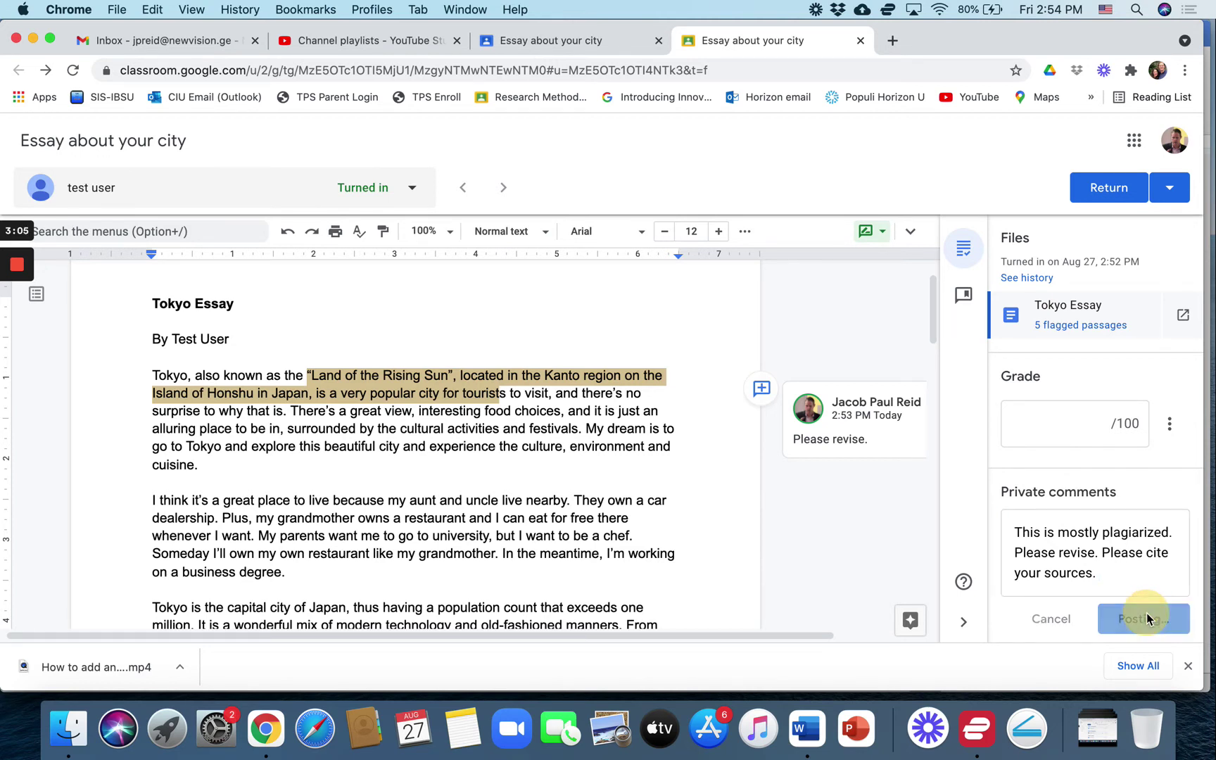
Dismiss the download bar and post a second private comment: 'You have one more opportunity to fix this.'
click(1188, 666)
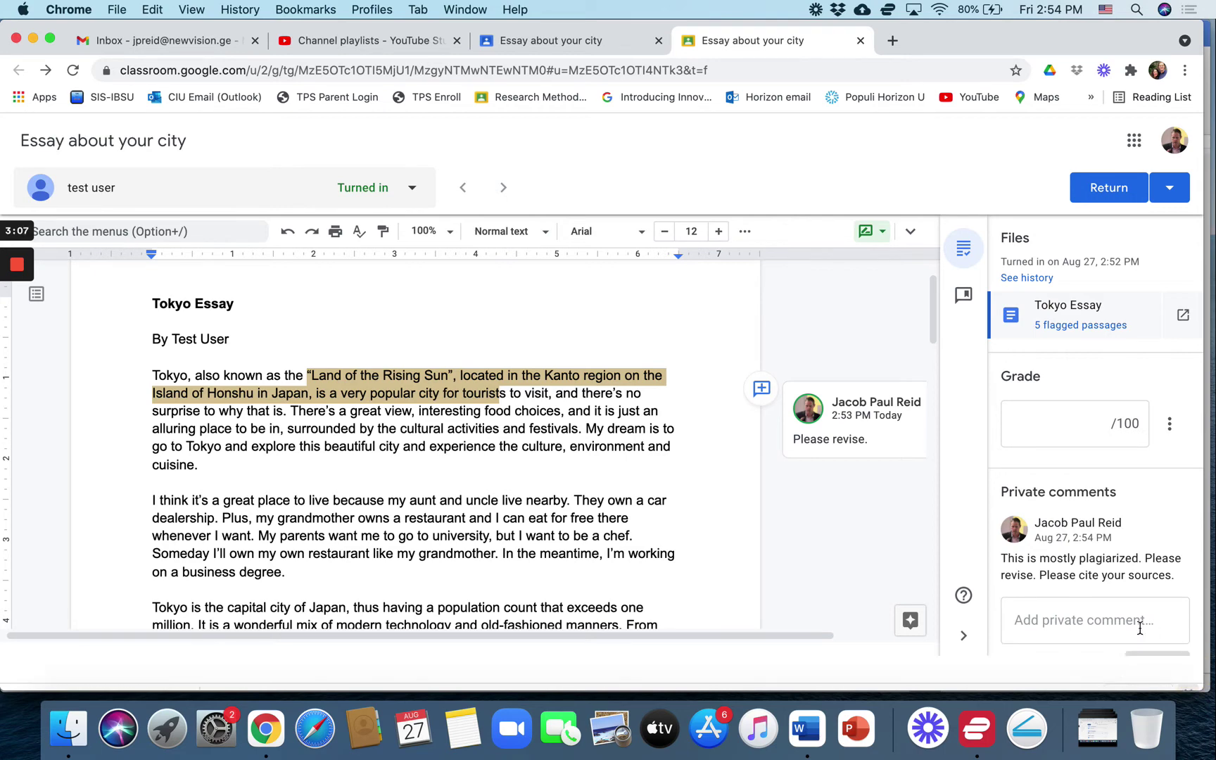
click(1050, 619)
text(You the a)
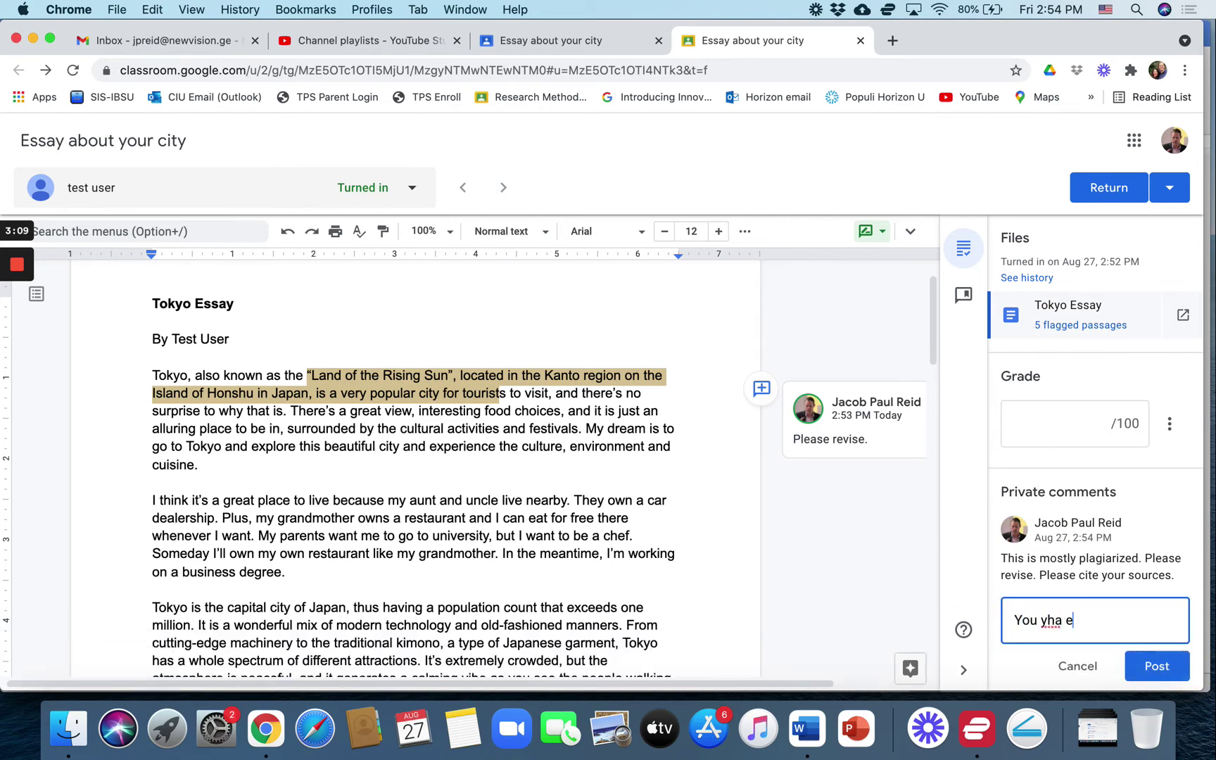
key(BackSpace)
key(BackSpace)
key(BackSpace)
key(BackSpace)
key(BackSpace)
text(yhave one more opportunity)
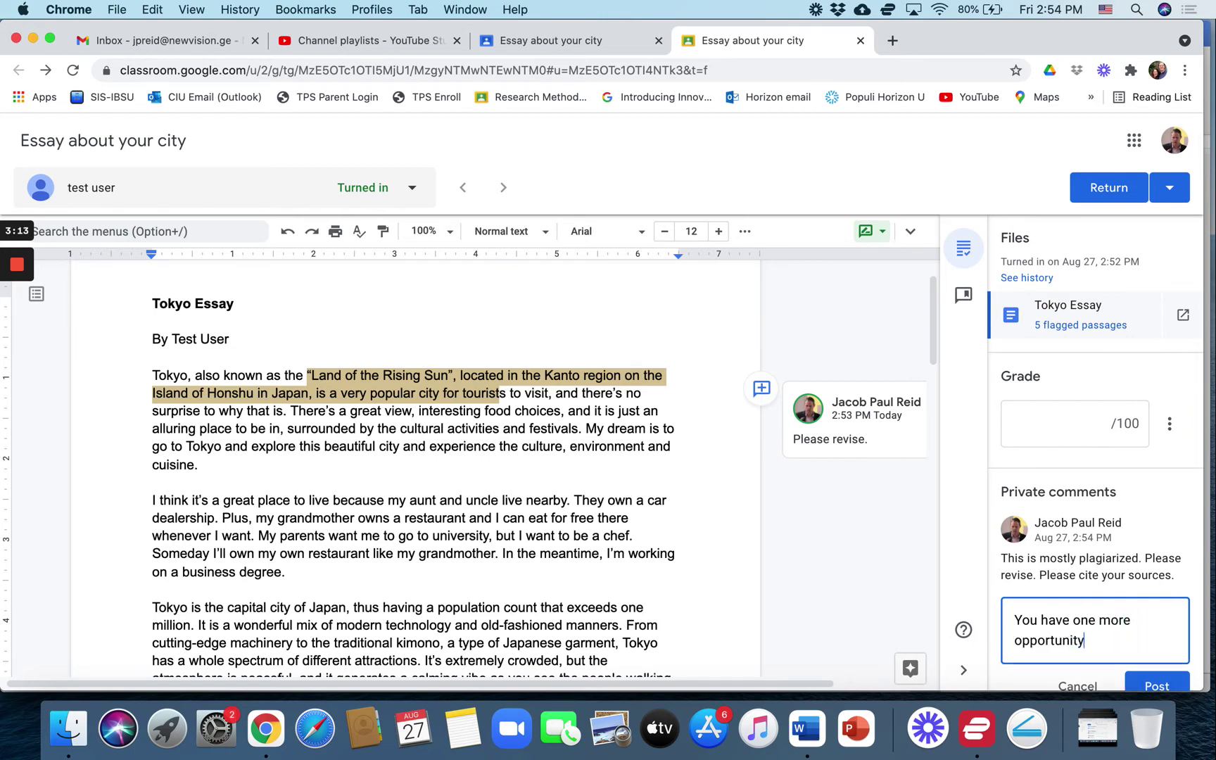
text( to fix this.)
click(1145, 676)
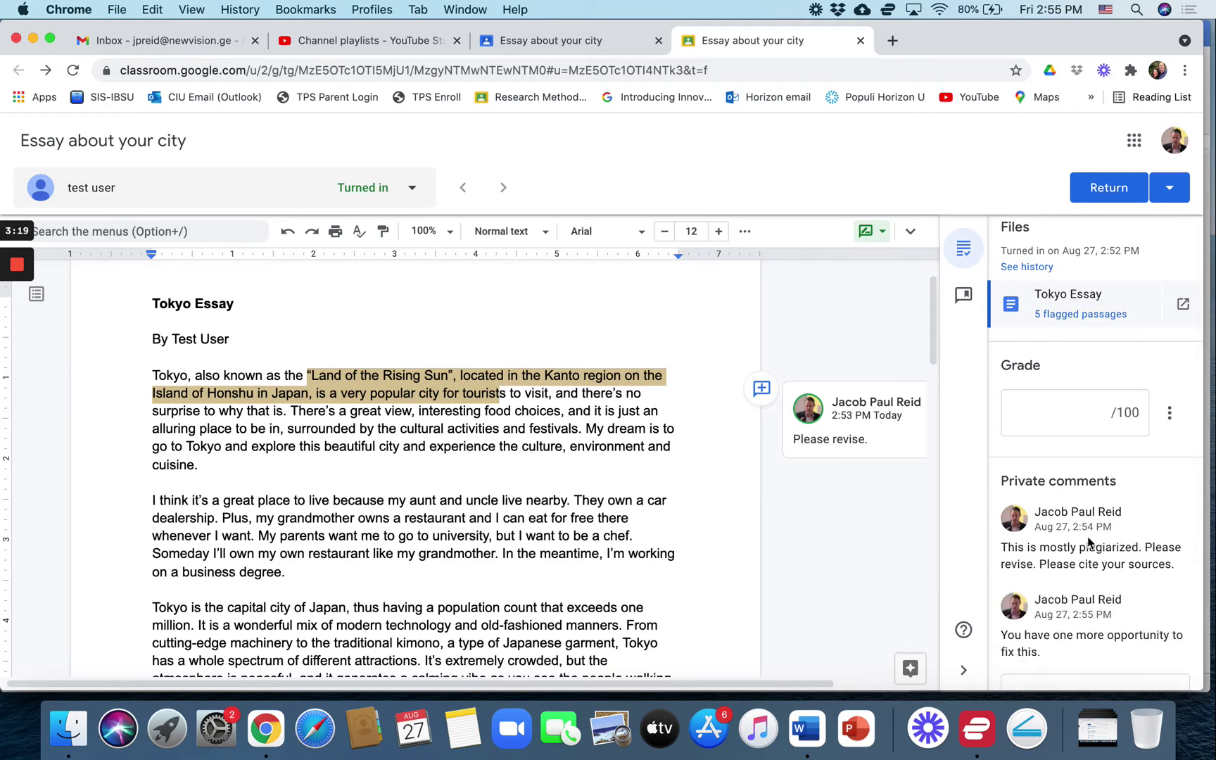
Return the Tokyo Essay to the student without a grade and close the grading tab
scroll(1092, 544, up, 1)
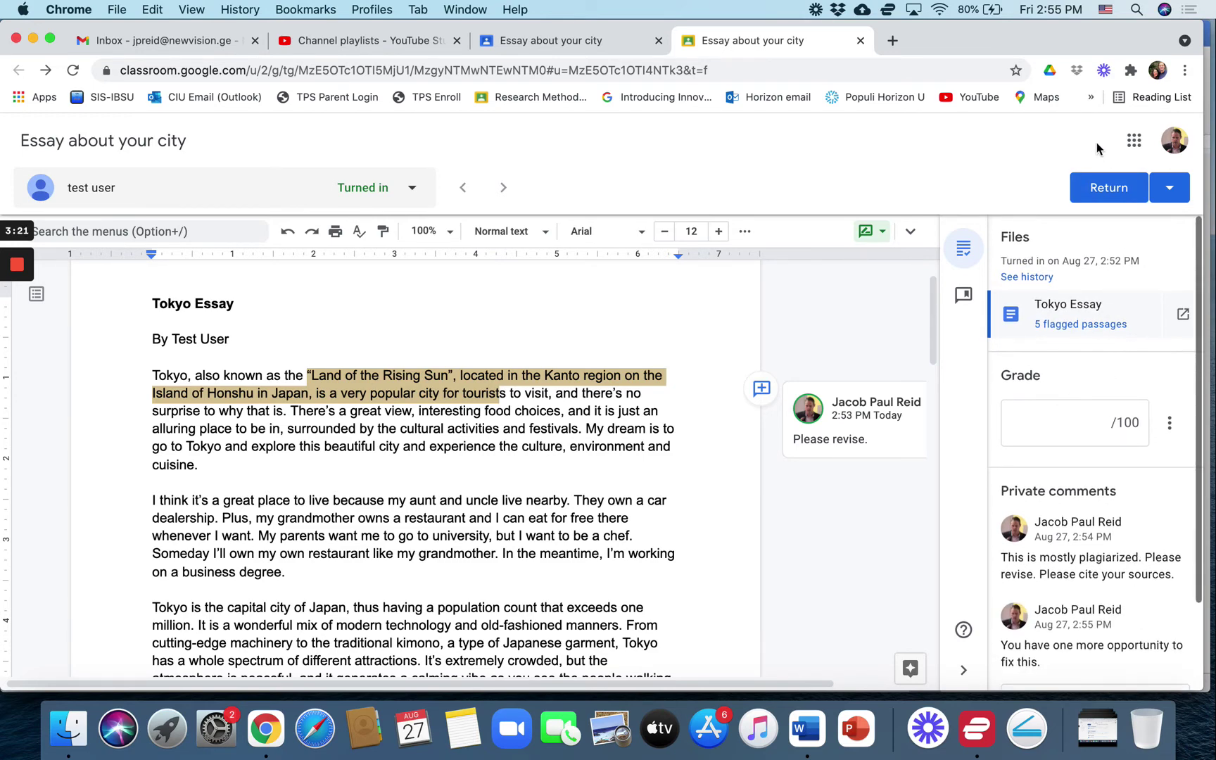
click(1095, 191)
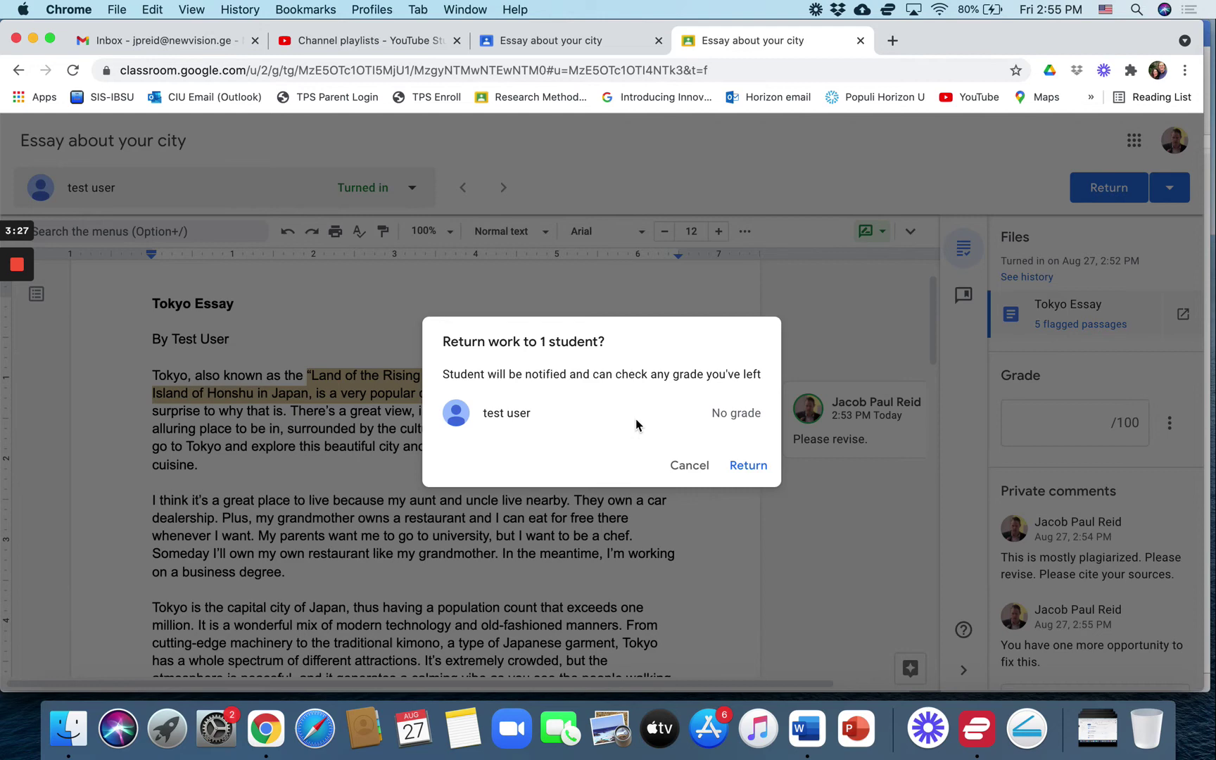
click(749, 468)
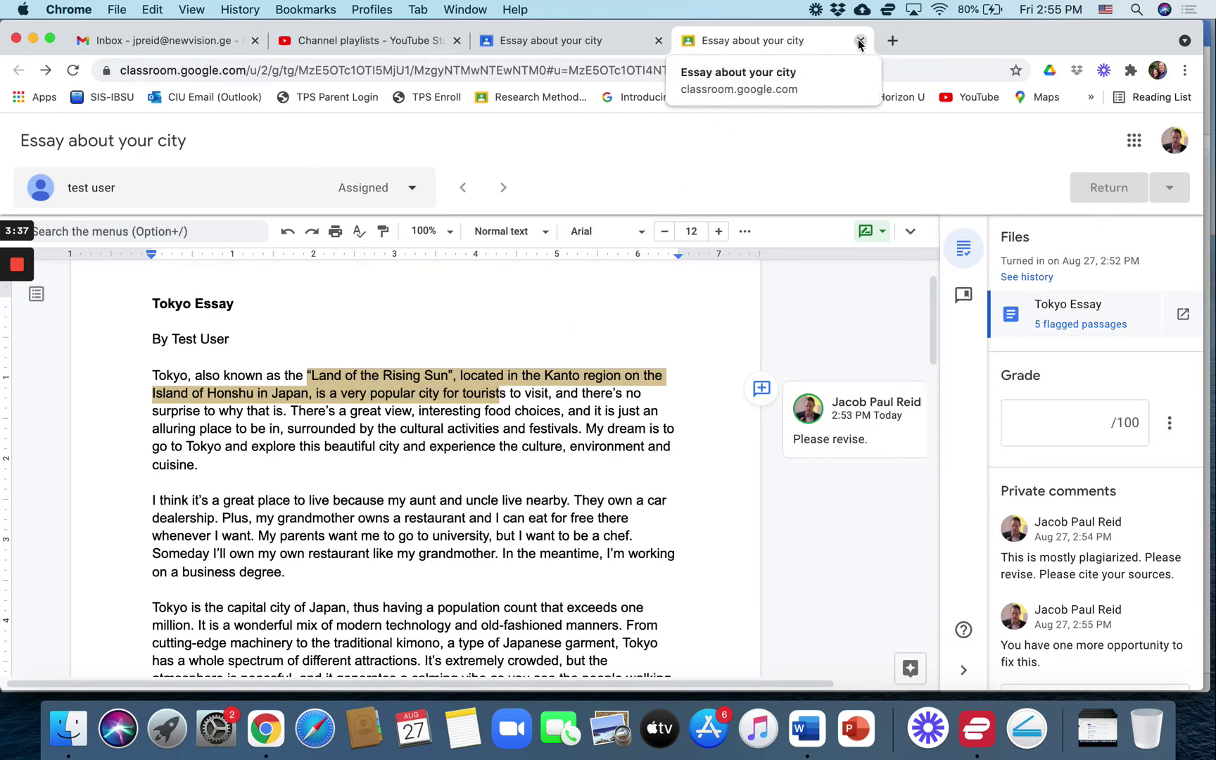
click(859, 42)
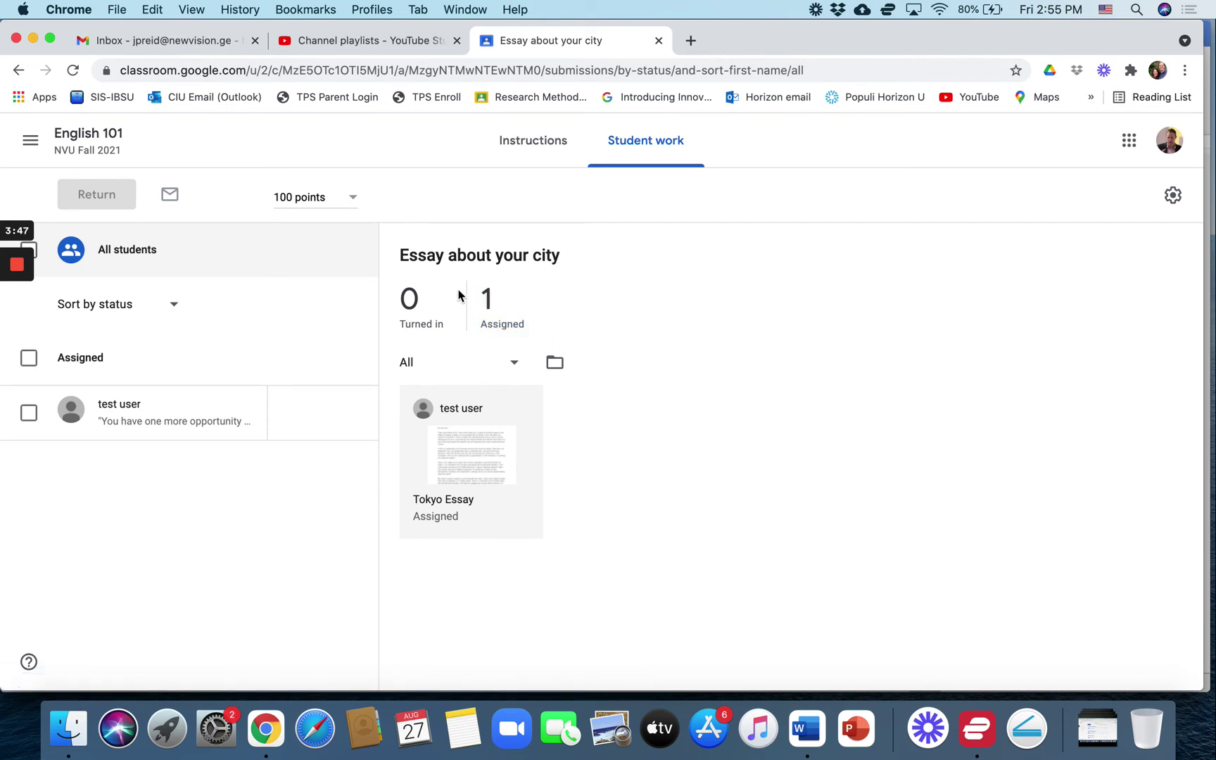
In the student's Gmail inbox, read the Returned notification for Essay about your city
key(super+grave)
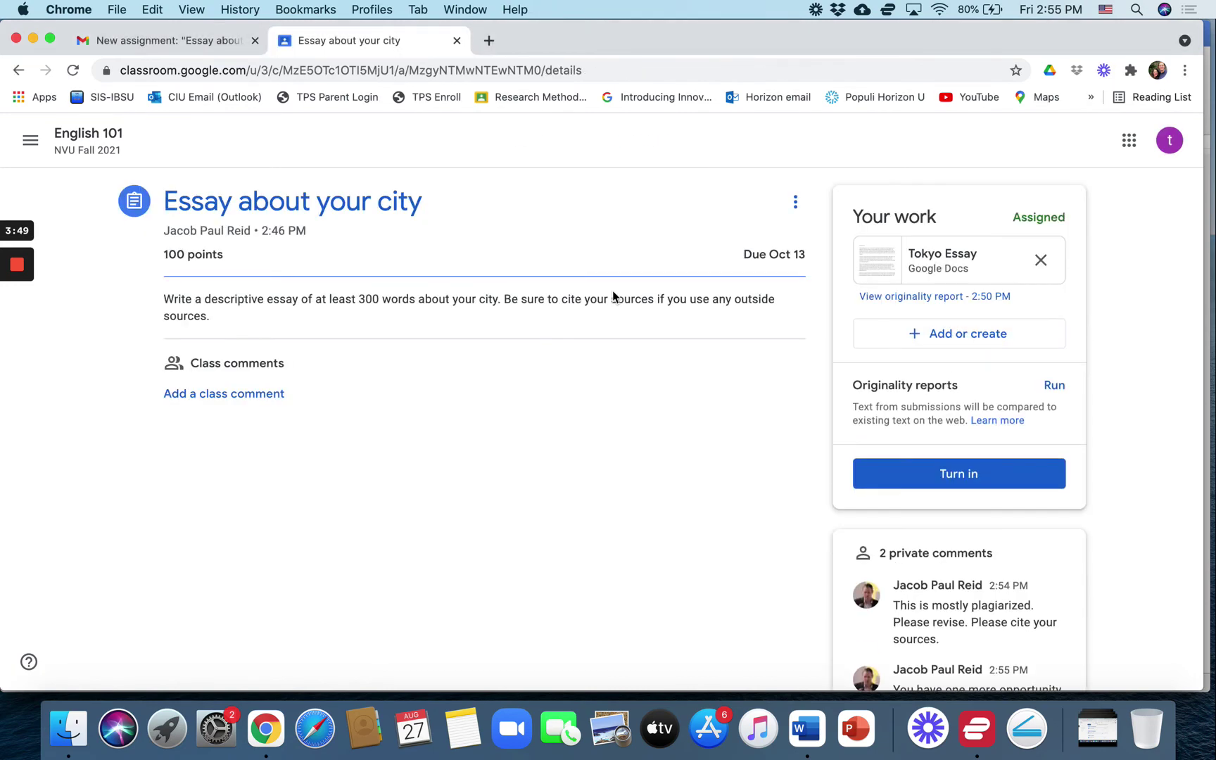
click(168, 40)
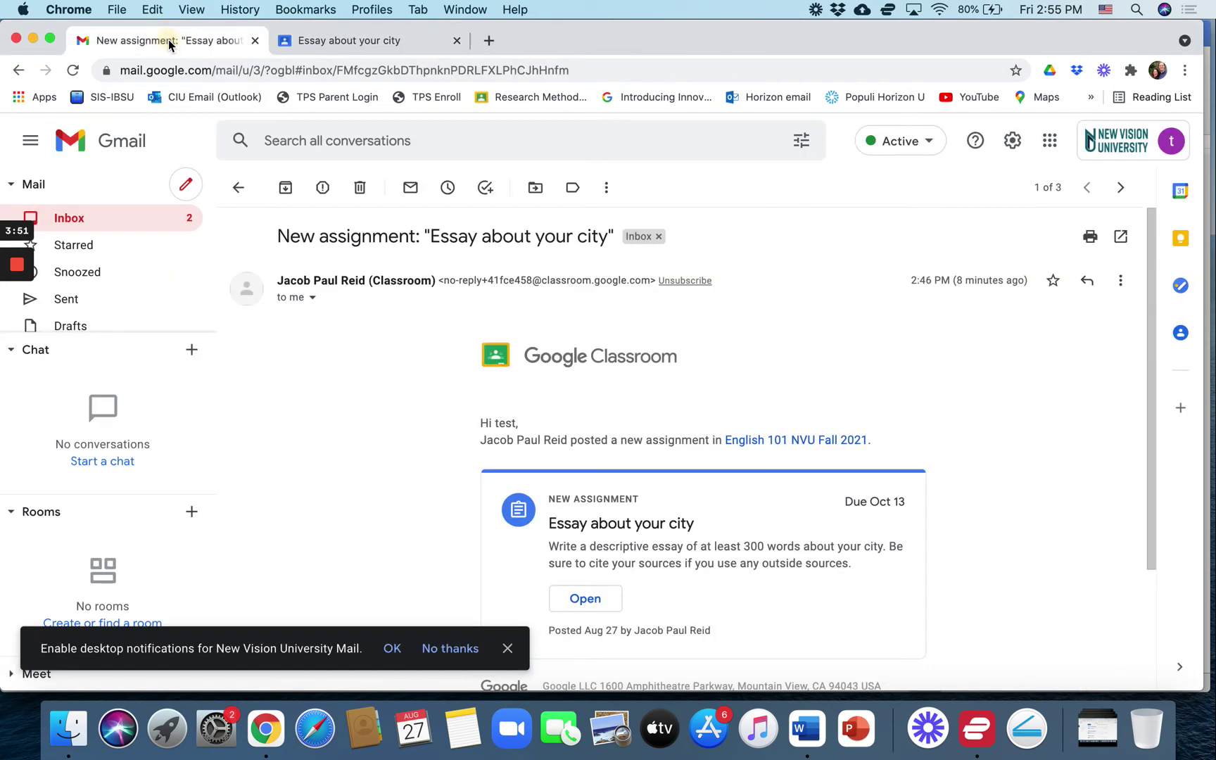
click(84, 223)
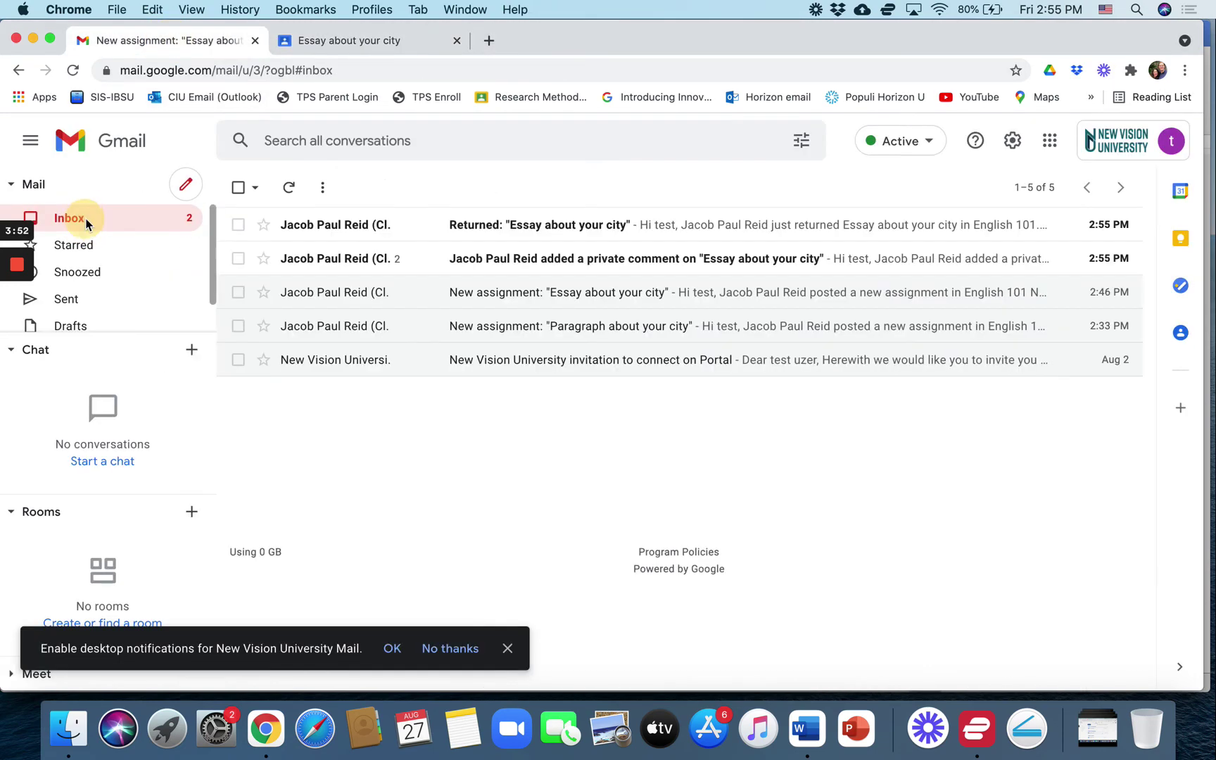
click(558, 231)
scroll(669, 438, down, 3)
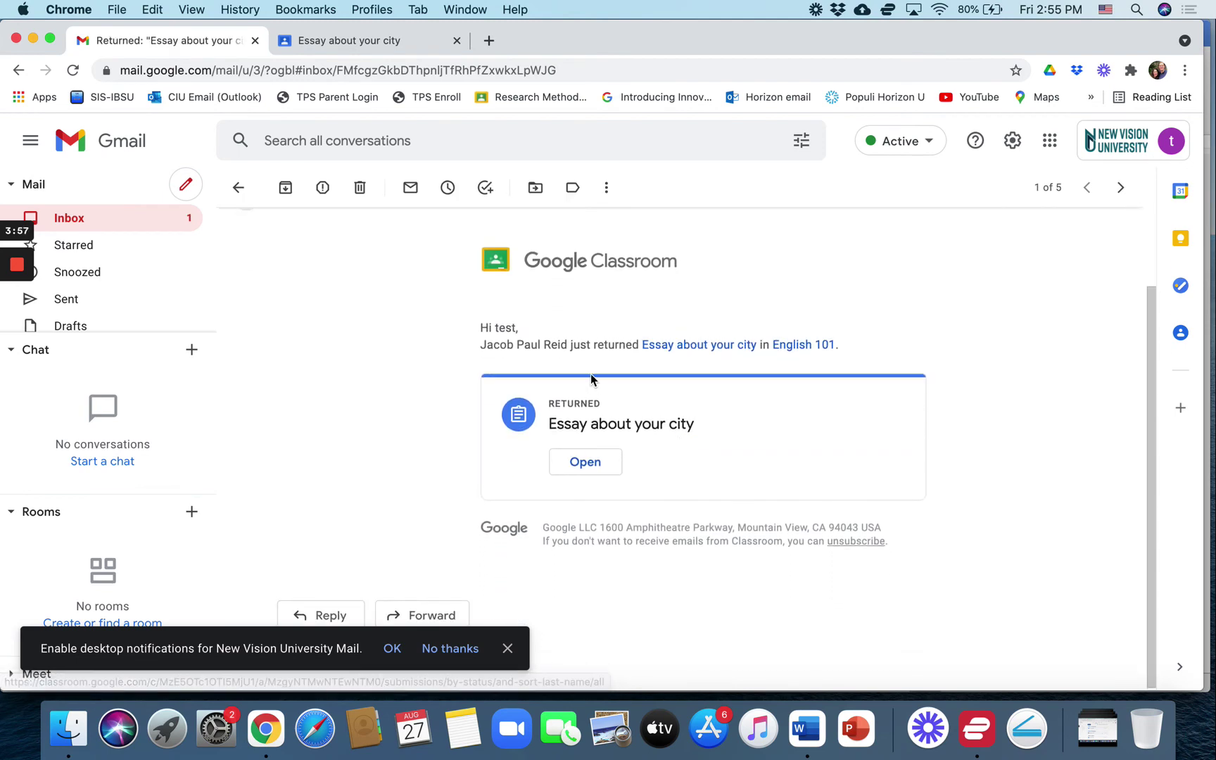
scroll(590, 373, up, 1)
scroll(589, 374, up, 2)
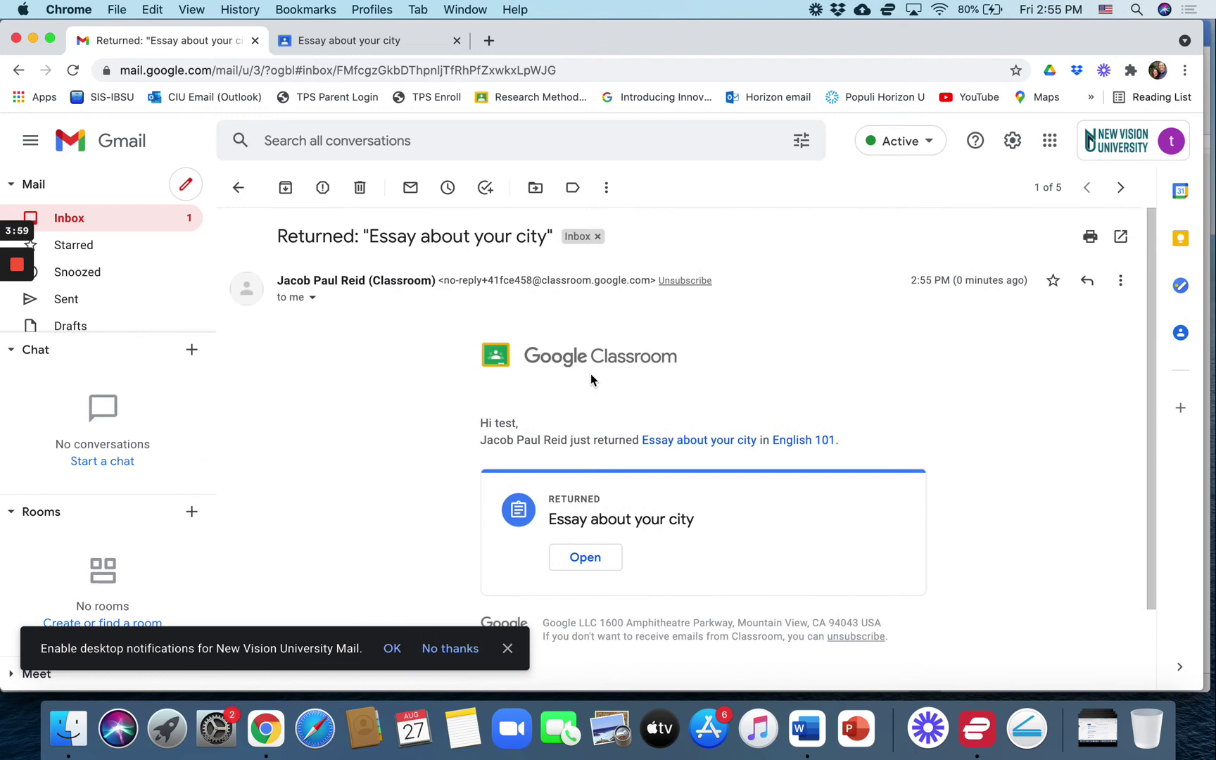
click(144, 218)
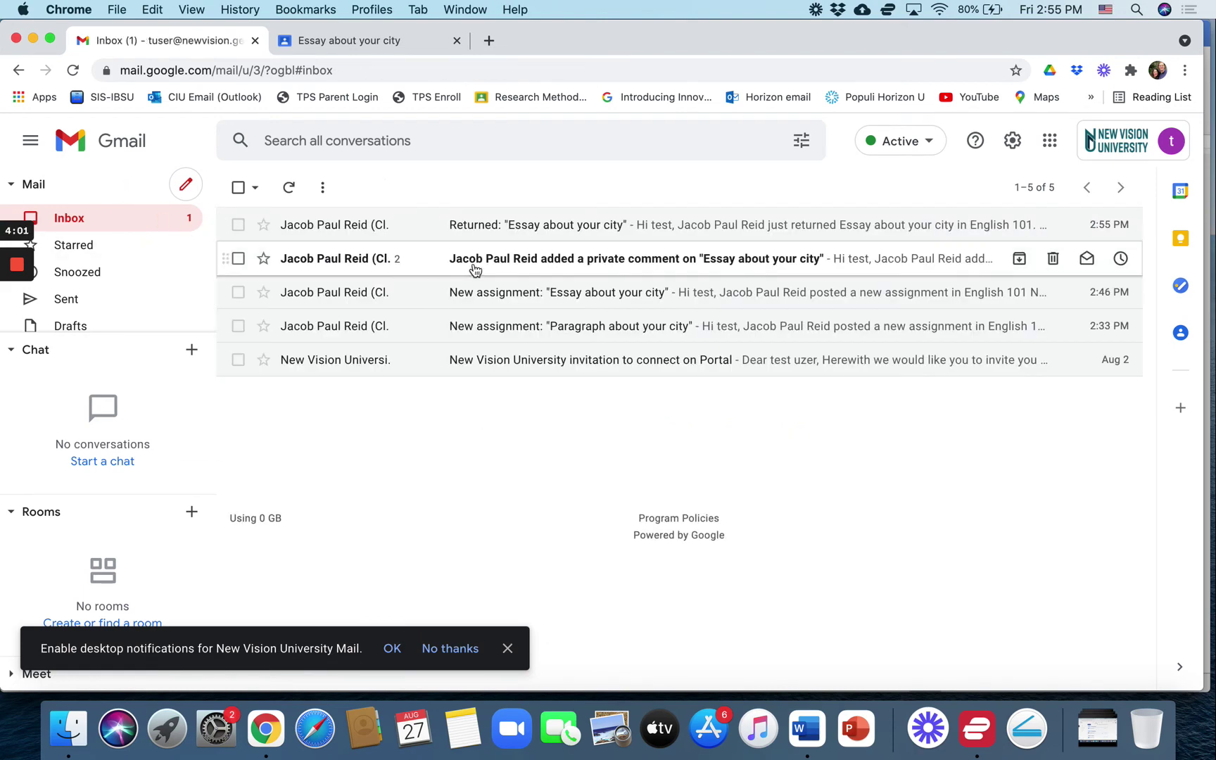
Read the private-comment notification email and go back to the Inbox
click(528, 259)
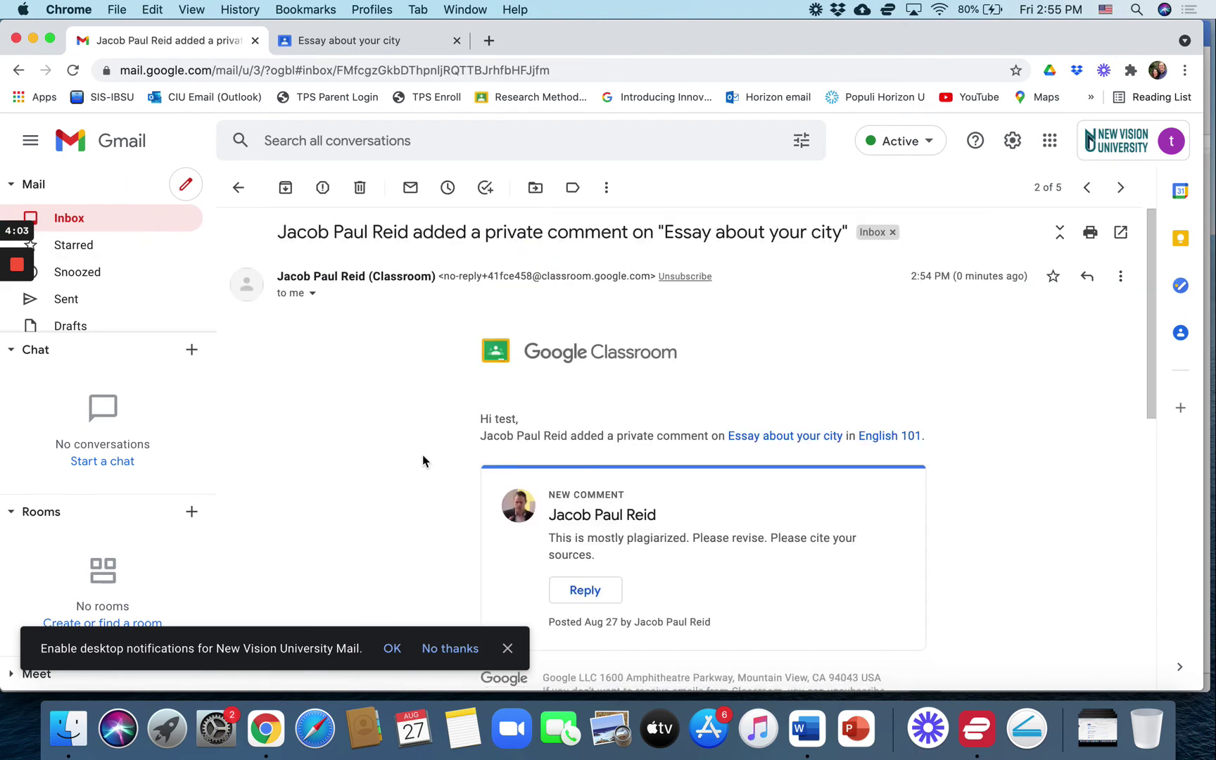
scroll(491, 457, down, 5)
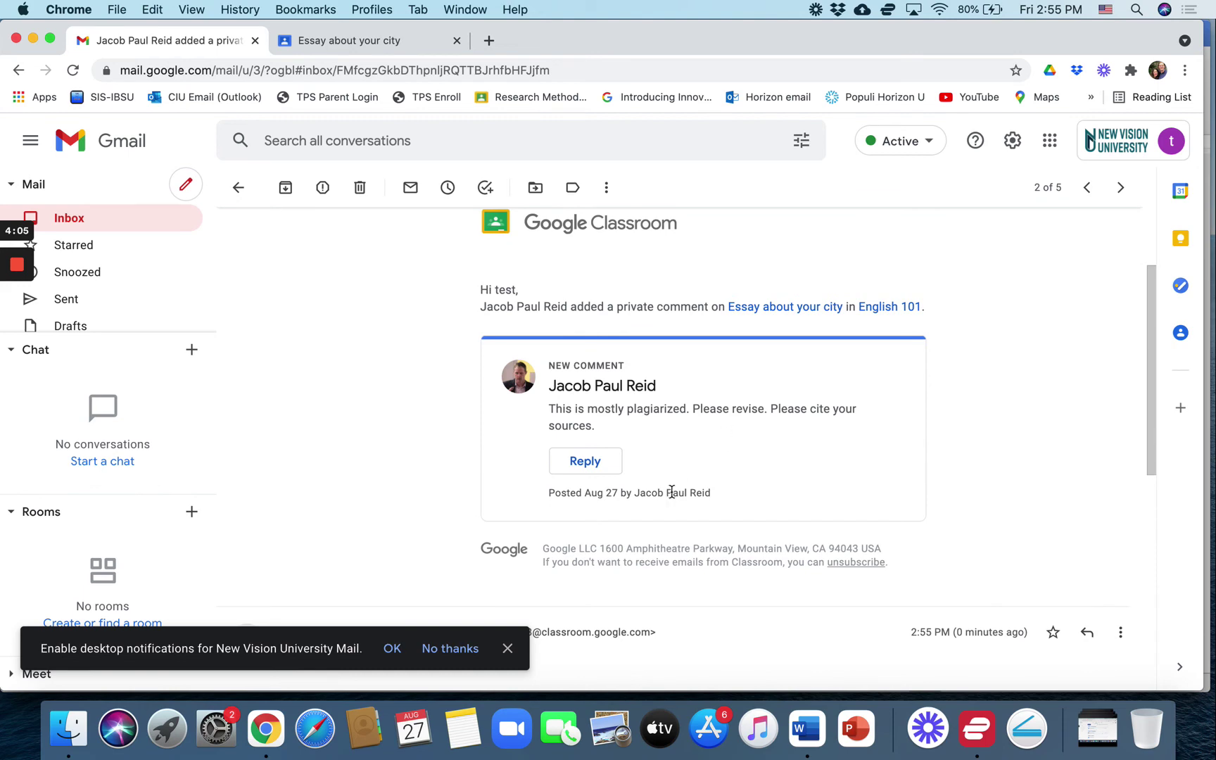
scroll(592, 522, up, 4)
scroll(592, 522, down, 10)
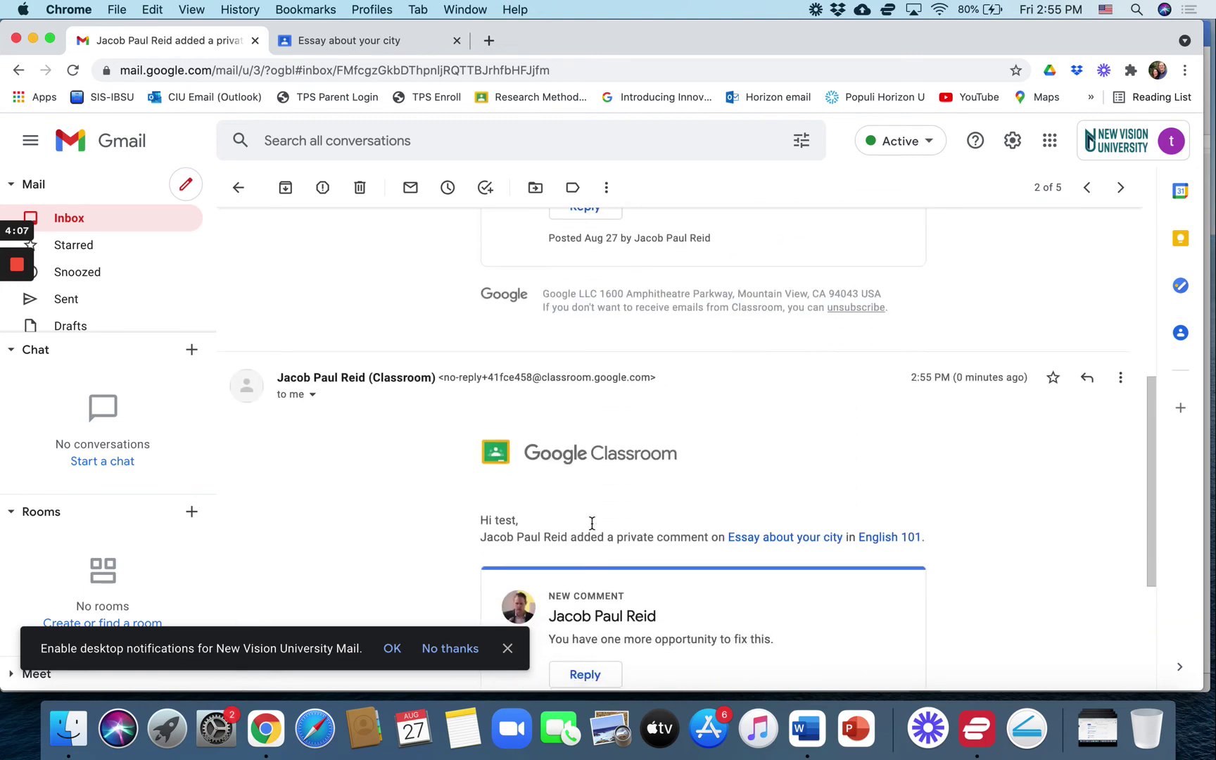
click(75, 217)
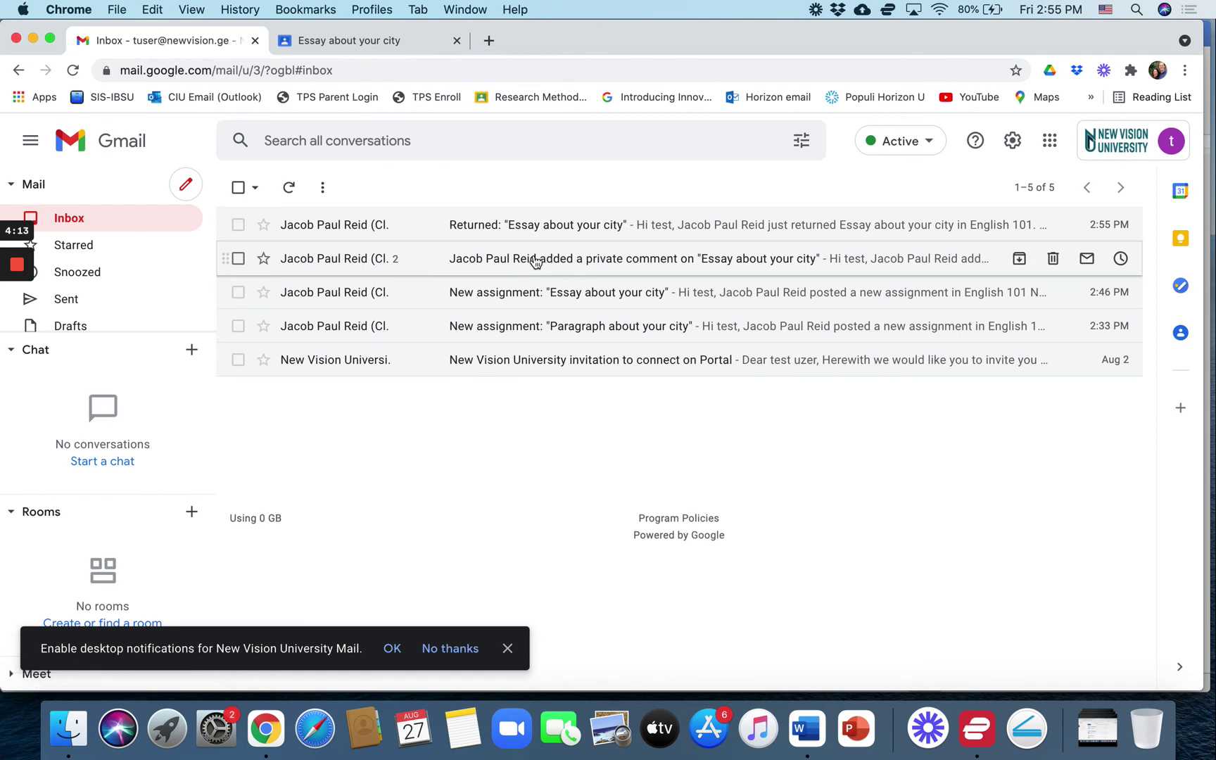
Remove the Tokyo Essay attachment from the student's work, then return to the teacher's Student work page
click(369, 45)
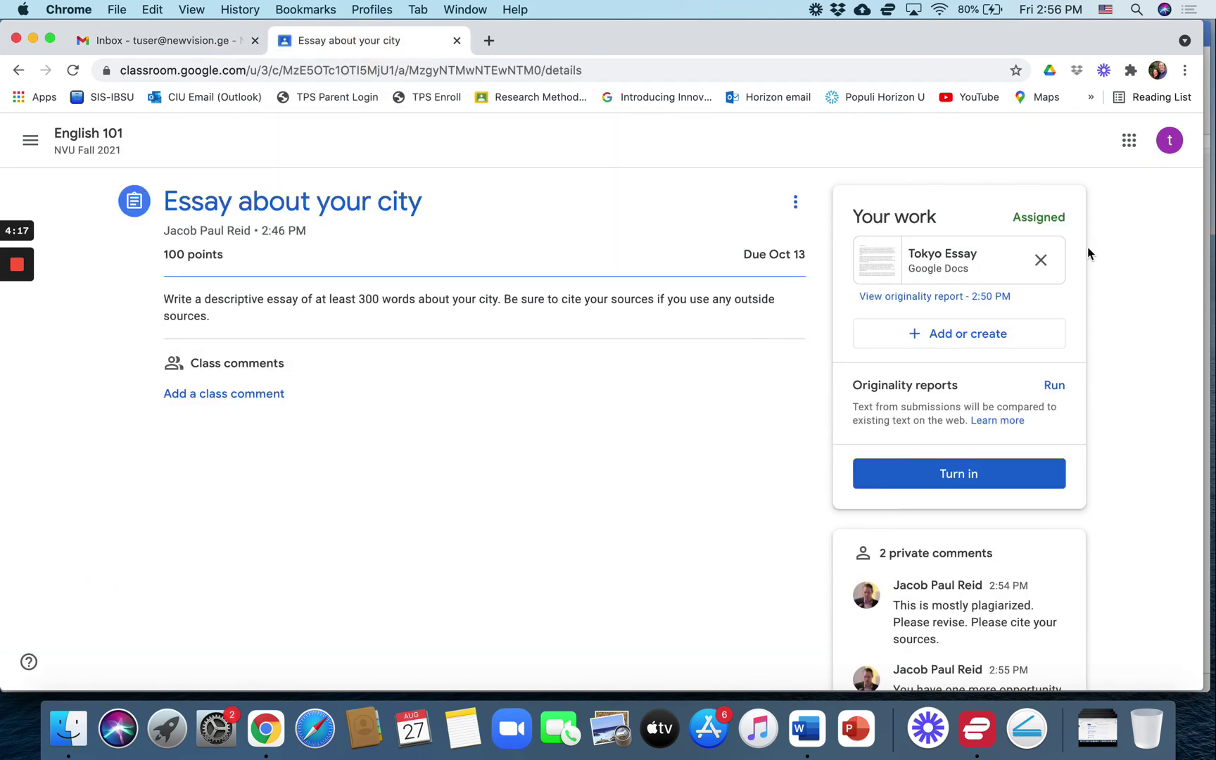
click(1041, 261)
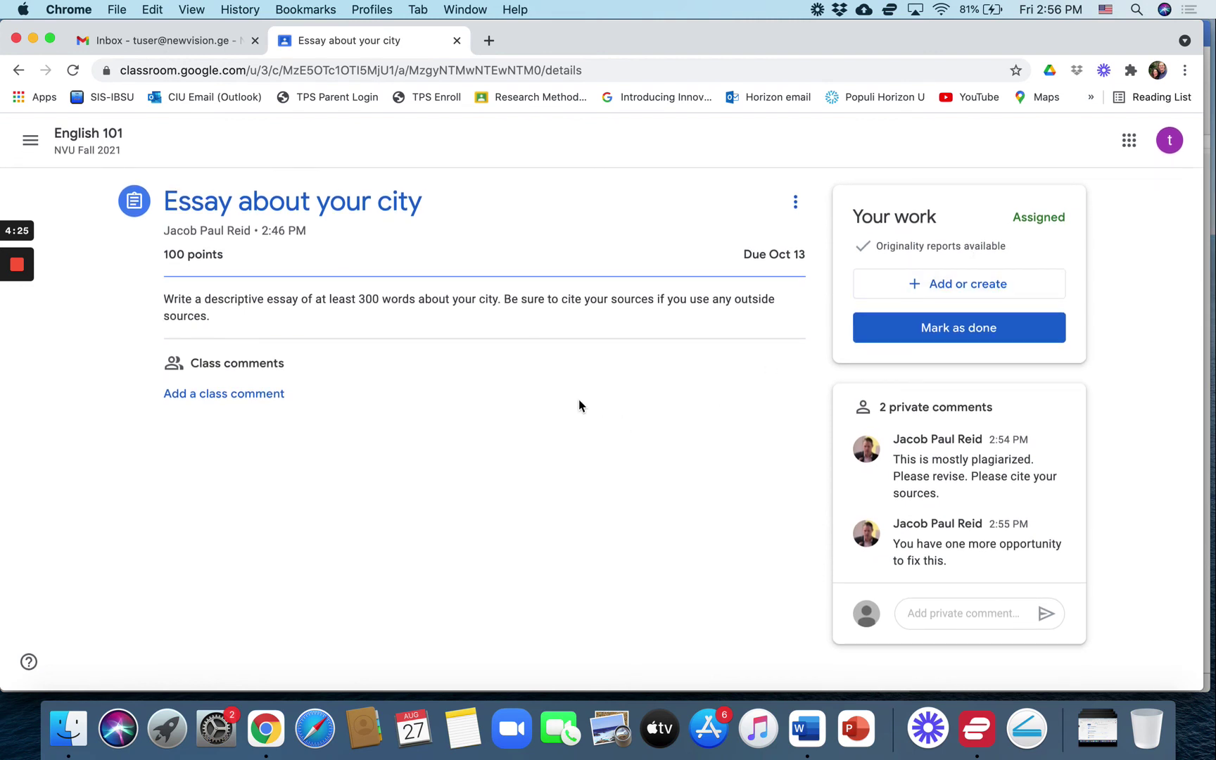
key(super+grave)
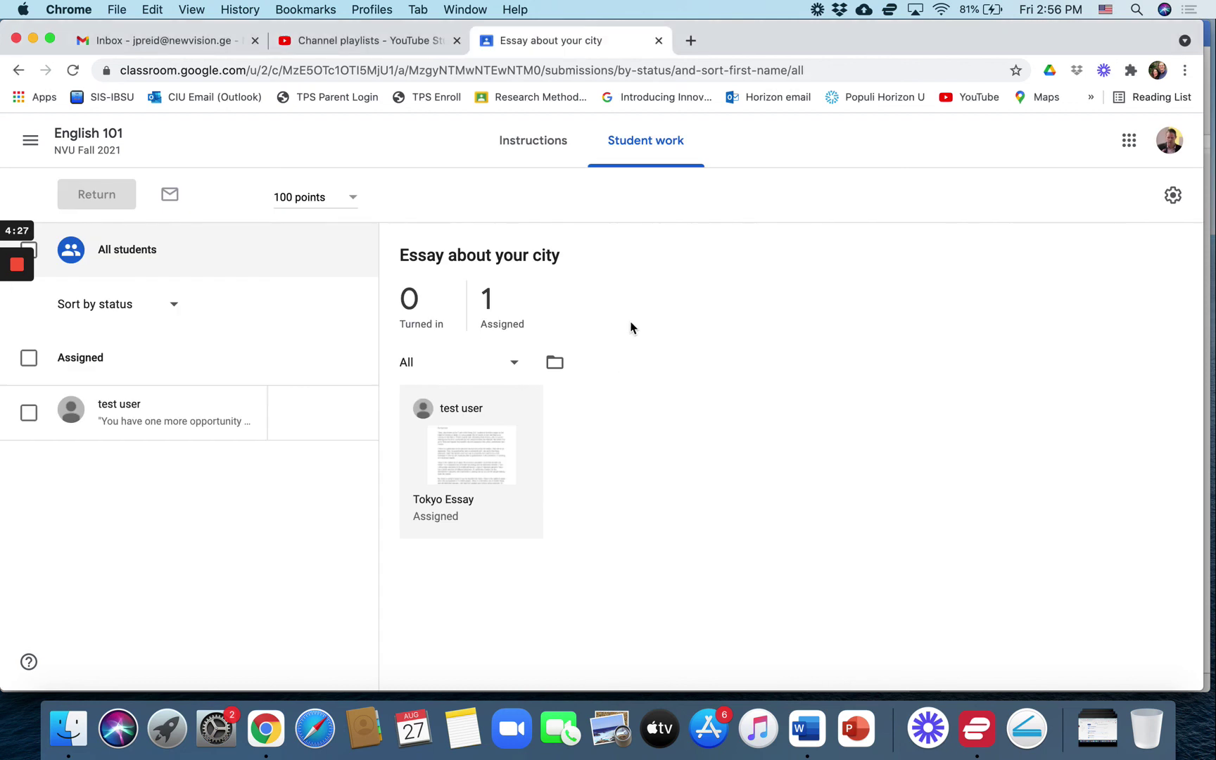